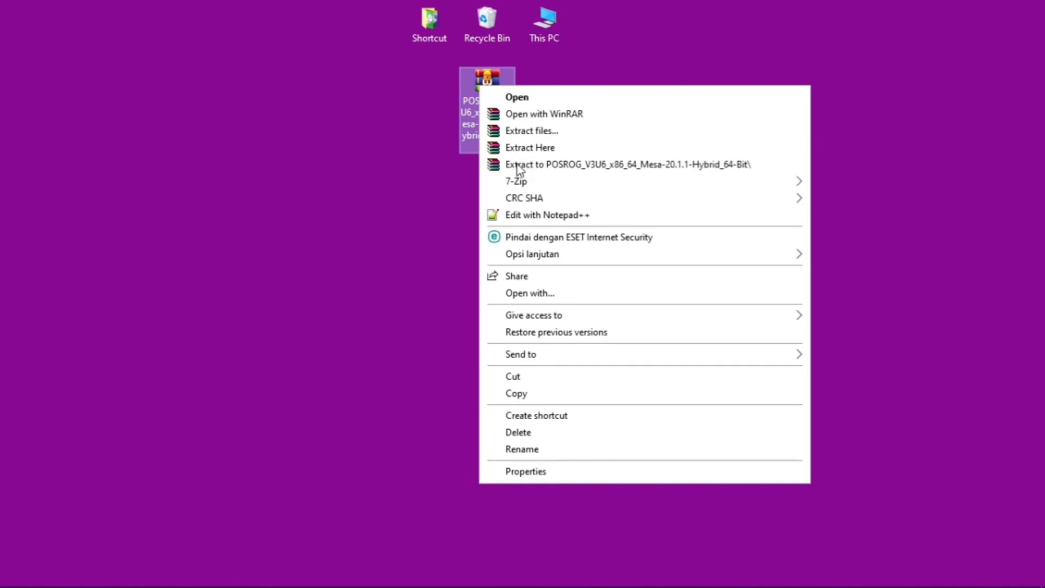
# Extract the POSROG_V3U6 archive with 7-Zip into a folder of the same name and place that folder beside the archive
pyautogui.moveTo(517, 180)
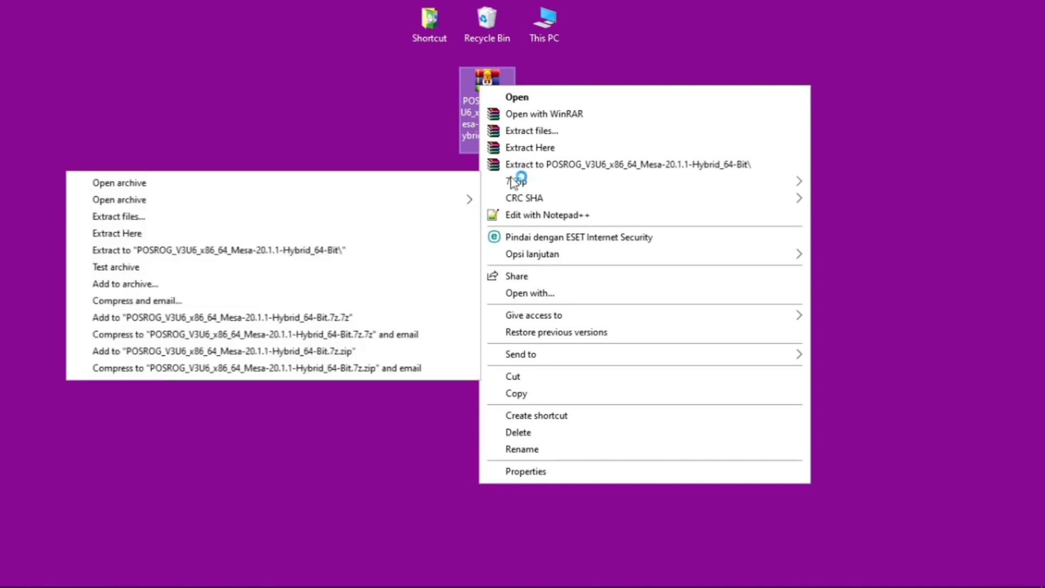
pyautogui.click(276, 246)
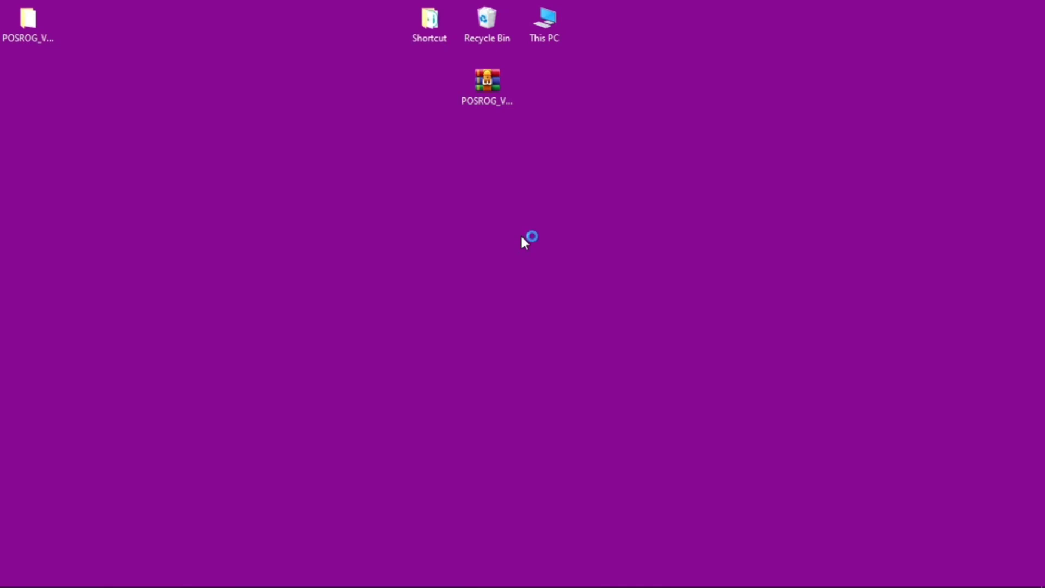
pyautogui.click(44, 19)
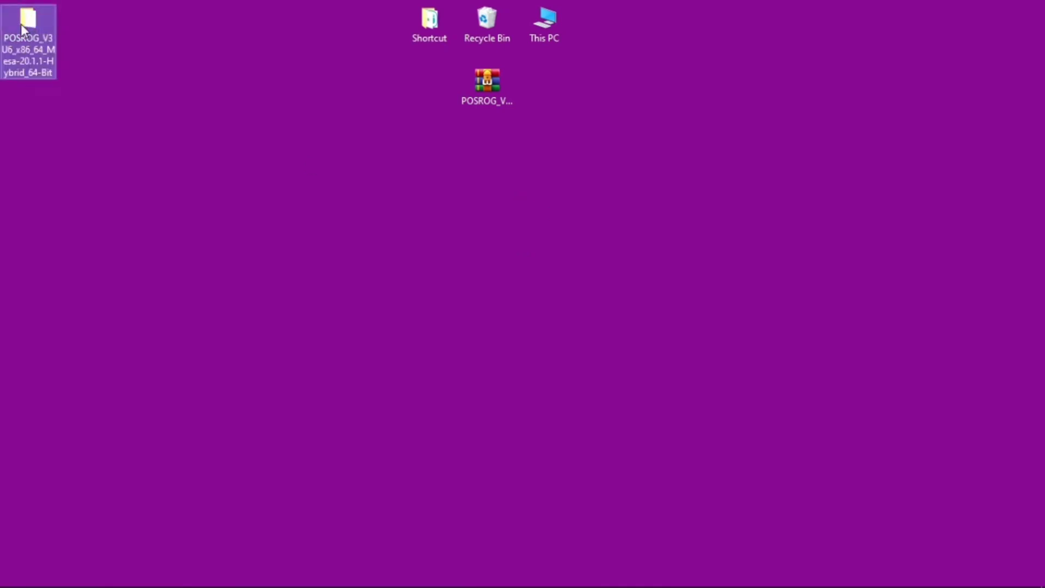
pyautogui.moveTo(20, 24); pyautogui.dragTo(553, 73)
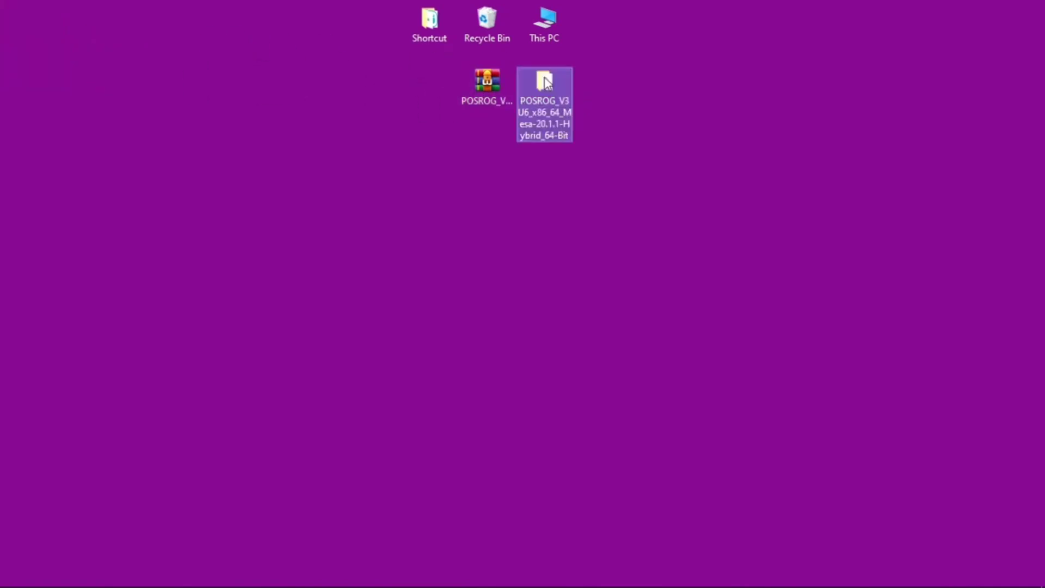
pyautogui.click(502, 147)
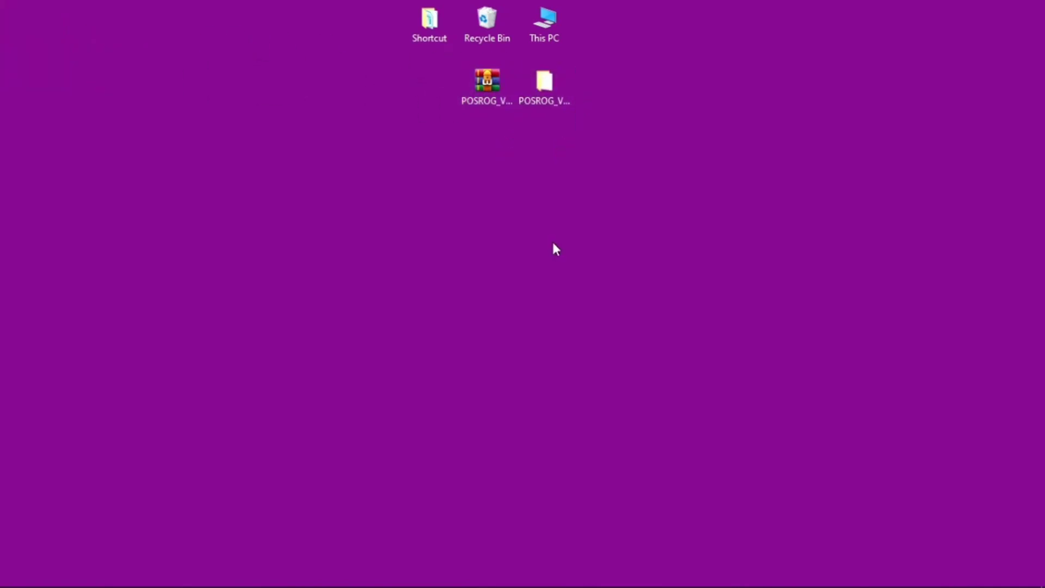
# Extract DiskGenius.5.1.2.766.rar from the POSROG package's Software folder into its own subfolder
pyautogui.doubleClick(554, 92)
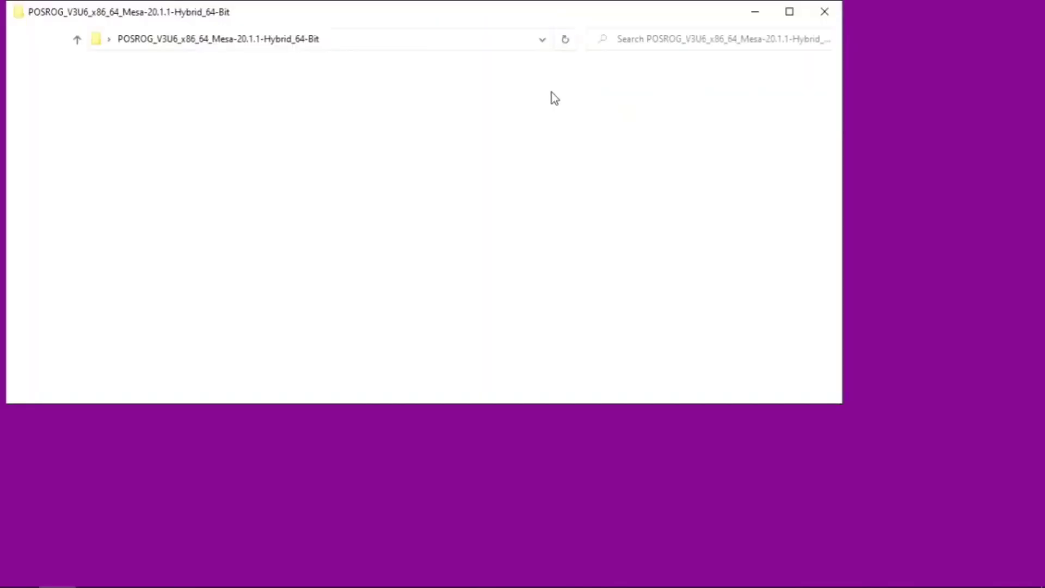
pyautogui.doubleClick(232, 143)
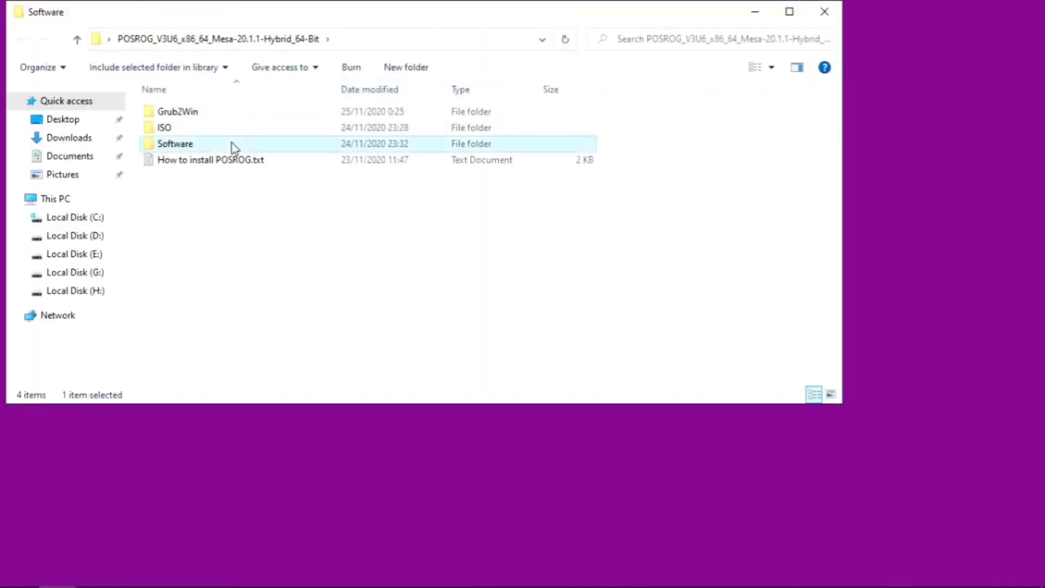
pyautogui.click(236, 145)
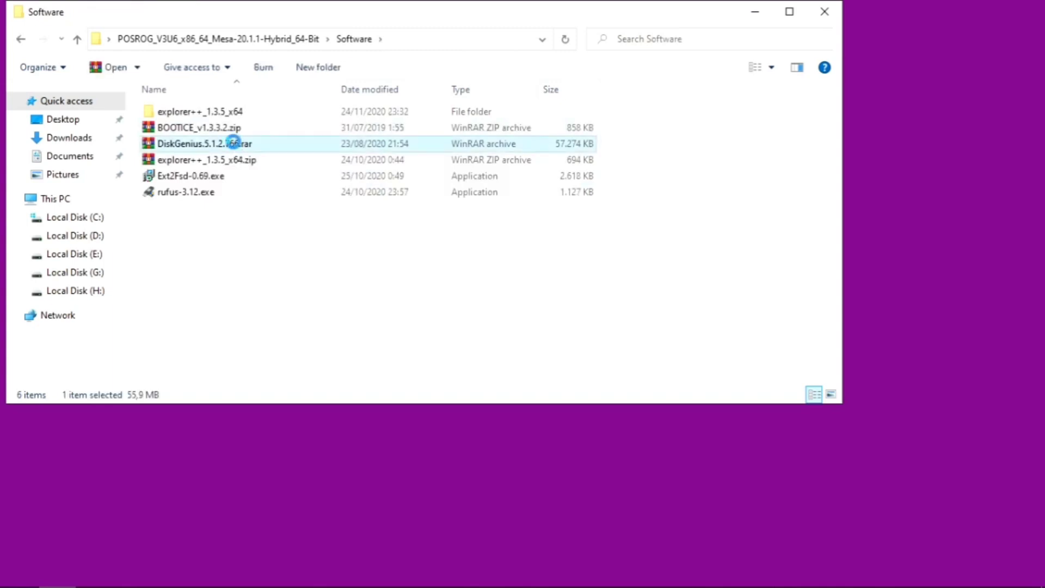
pyautogui.rightClick(234, 142)
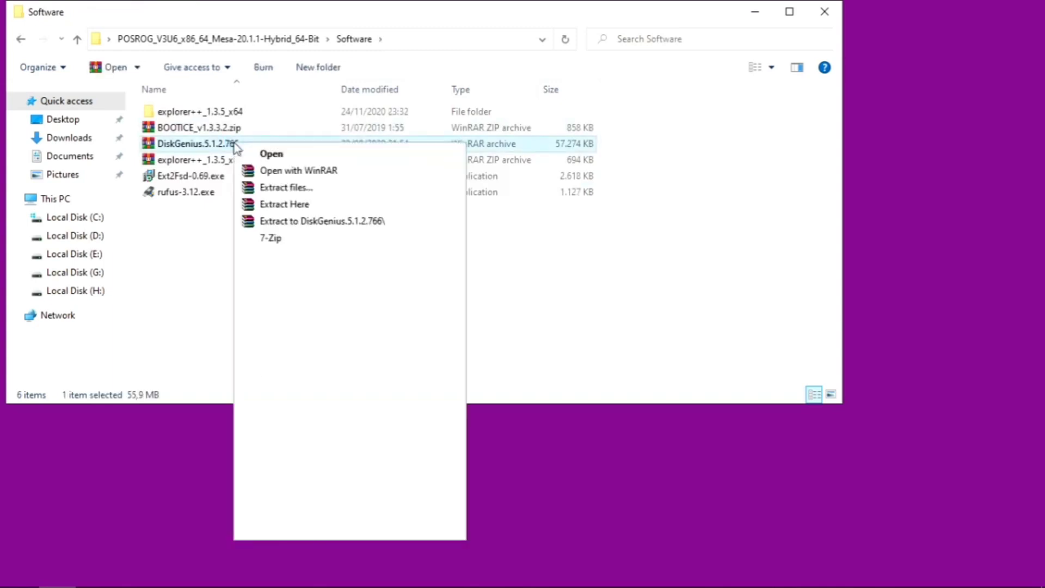
pyautogui.click(314, 221)
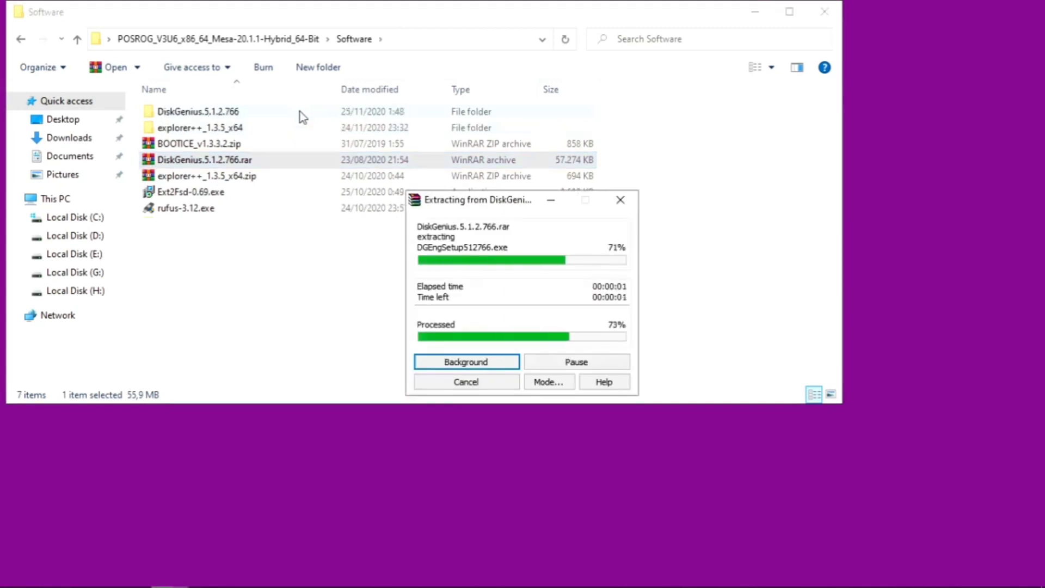
# Install DiskGenius 5.1.2 from DGEngSetup512766.exe in the extracted folder, using English as the setup language
pyautogui.doubleClick(299, 112)
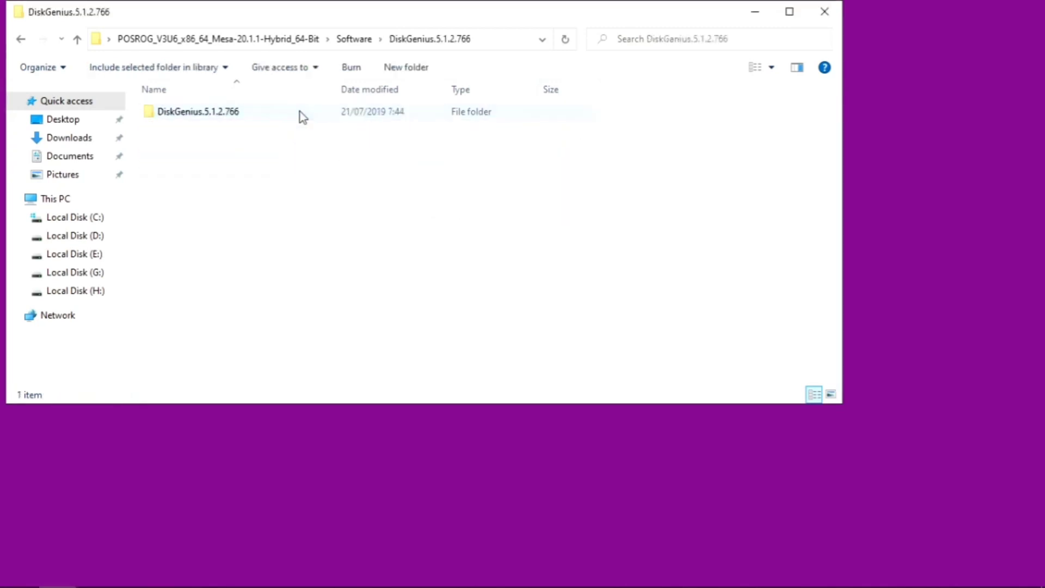
pyautogui.doubleClick(300, 112)
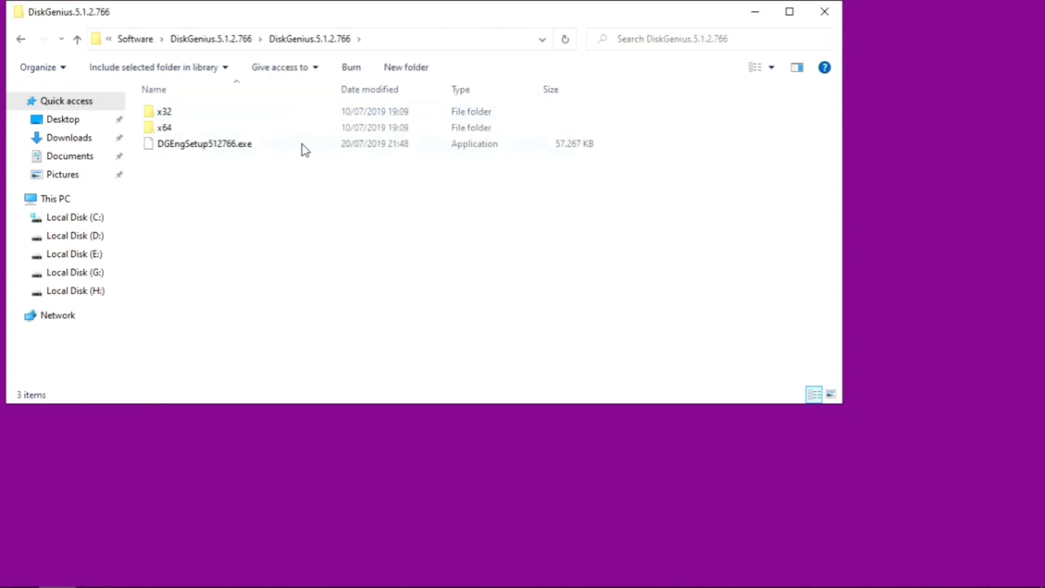
pyautogui.click(303, 145)
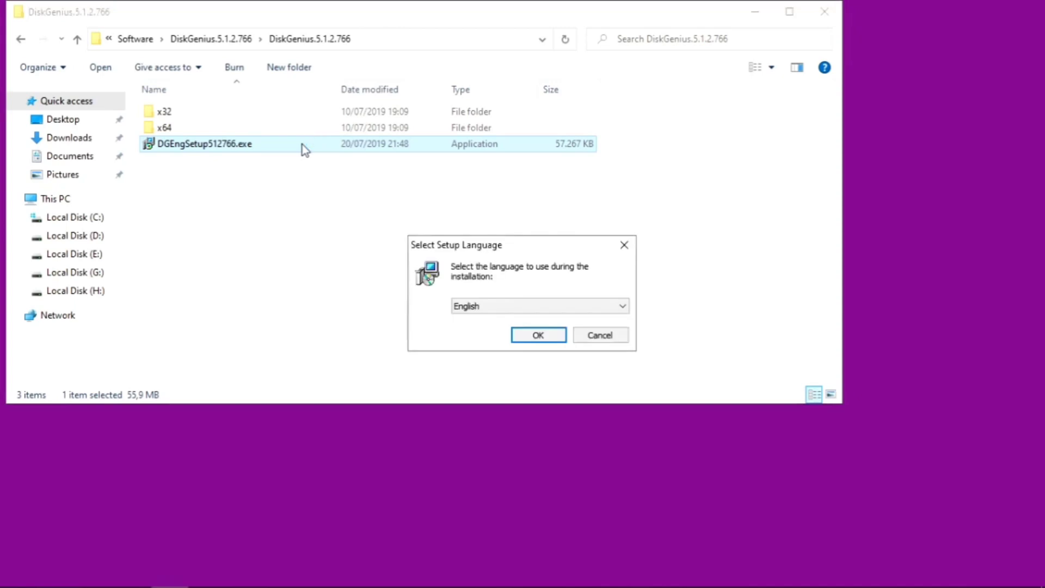
pyautogui.click(534, 333)
pyautogui.click(607, 423)
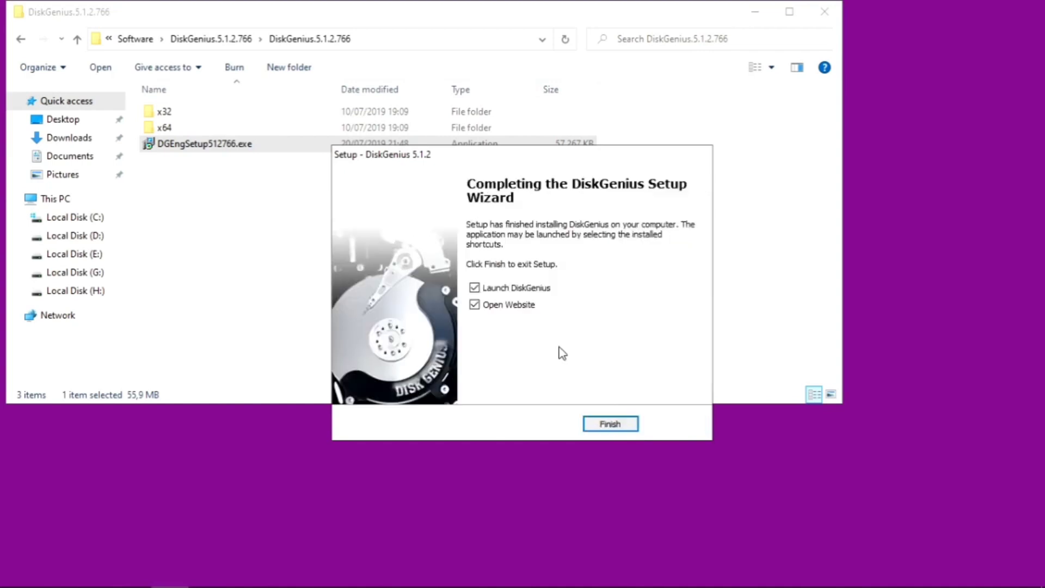
pyautogui.click(627, 424)
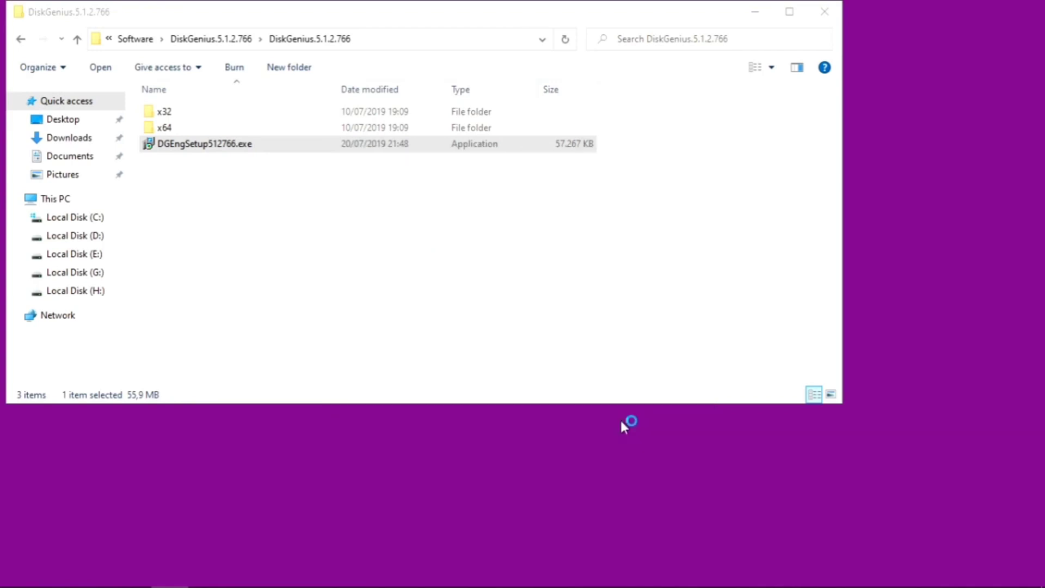
# Copy all files in the x64 folder of the extracted DiskGenius package
pyautogui.doubleClick(384, 127)
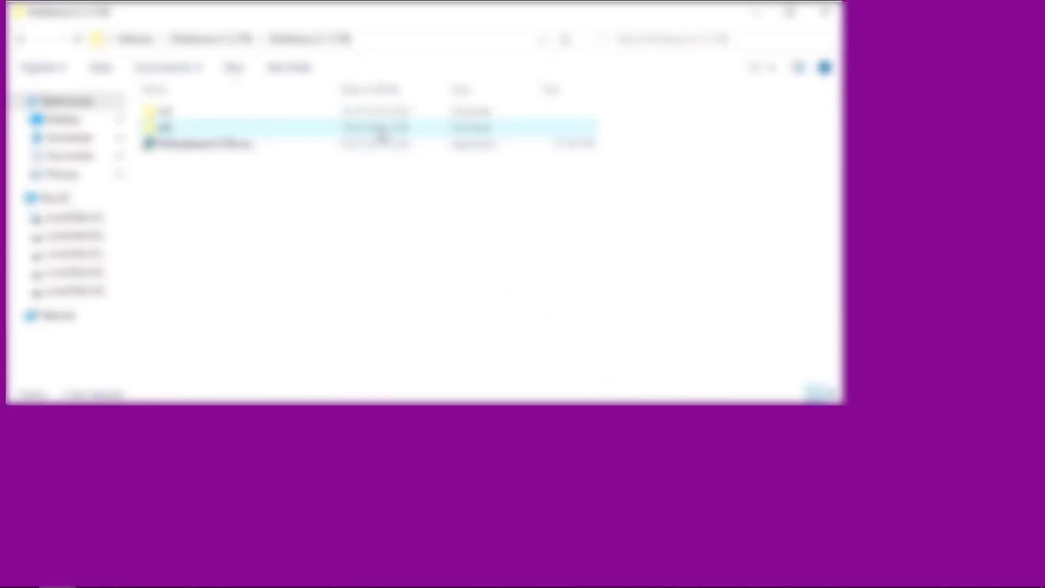
pyautogui.click(345, 131)
pyautogui.hotkey('ctrl', 'a')
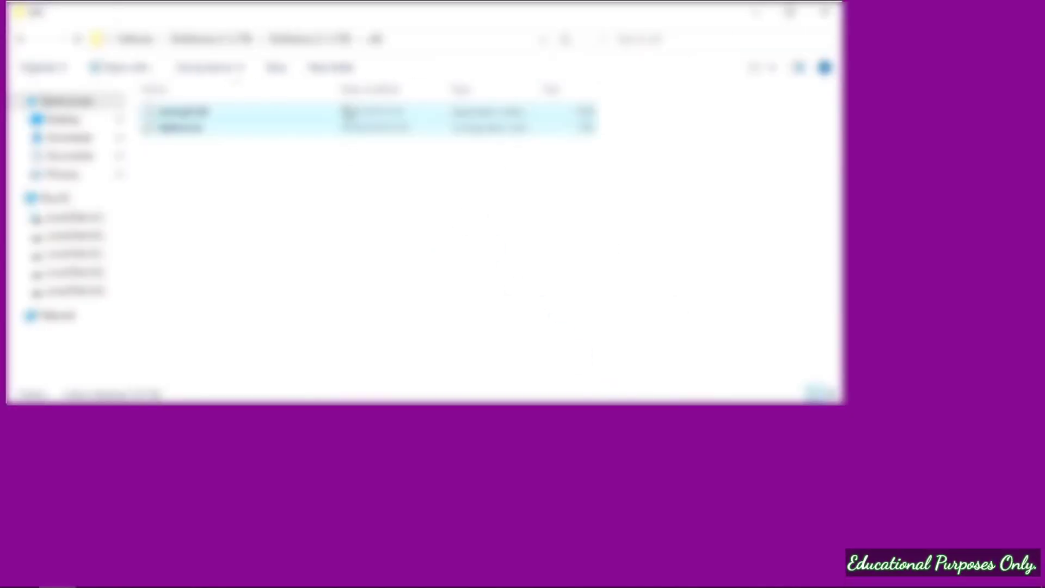
pyautogui.rightClick(344, 112)
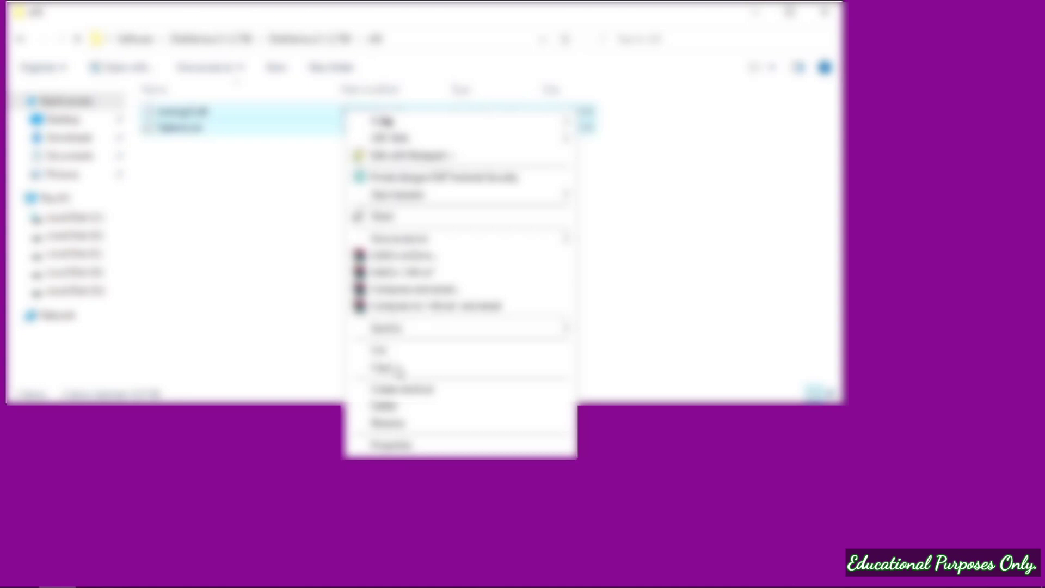
pyautogui.click(397, 370)
# Paste the copied files into the DiskGenius folder under Program Files on drive C, replacing the existing files, and close the window
pyautogui.click(98, 219)
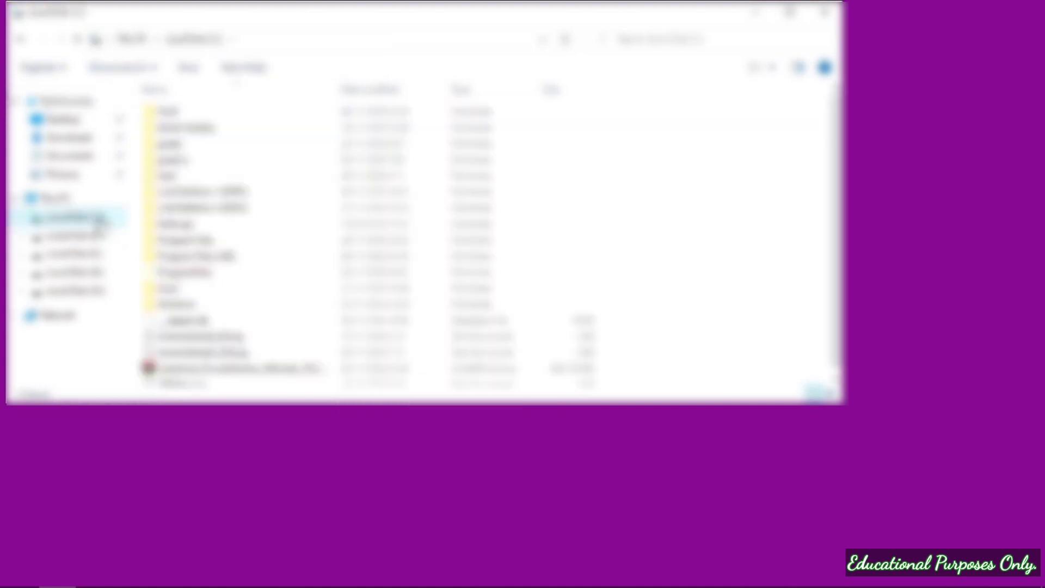
pyautogui.doubleClick(226, 239)
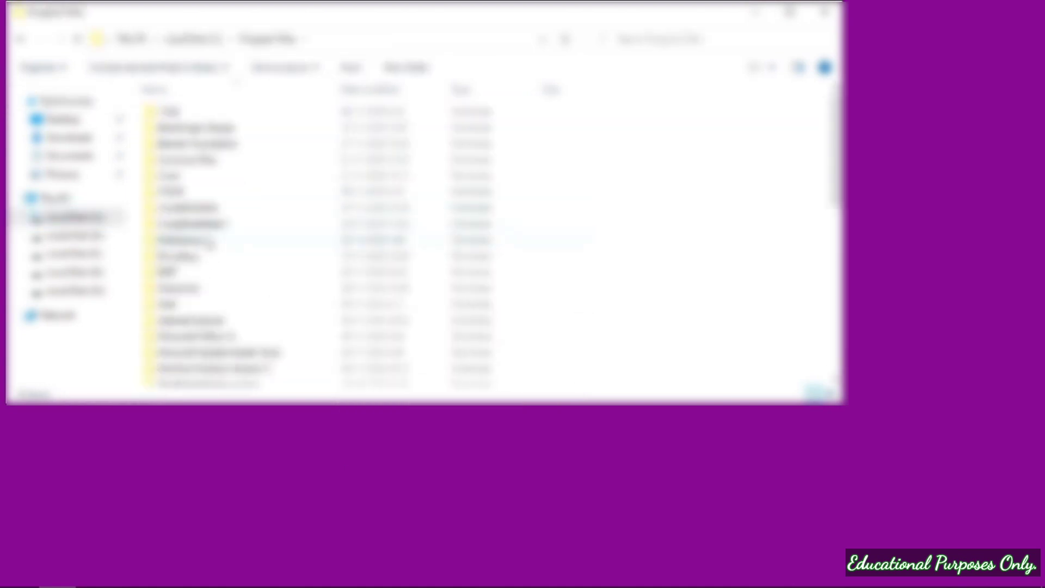
pyautogui.doubleClick(210, 243)
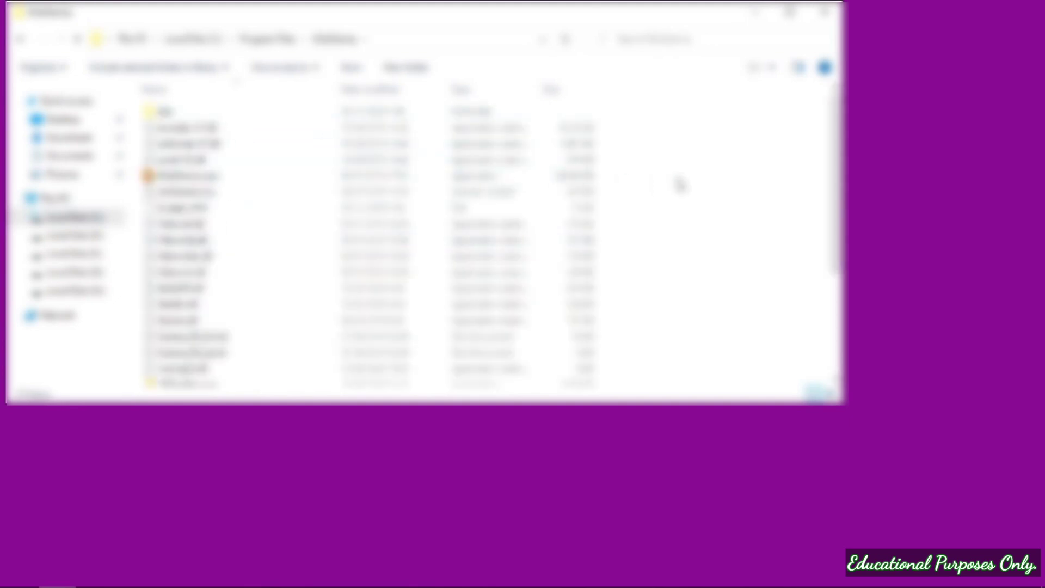
pyautogui.rightClick(681, 185)
pyautogui.click(742, 287)
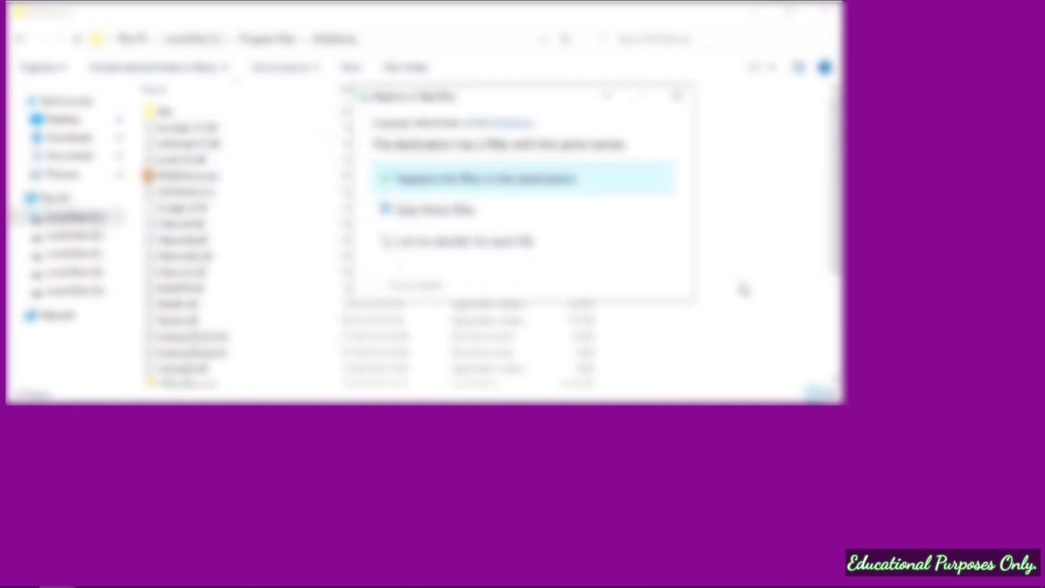
pyautogui.click(542, 188)
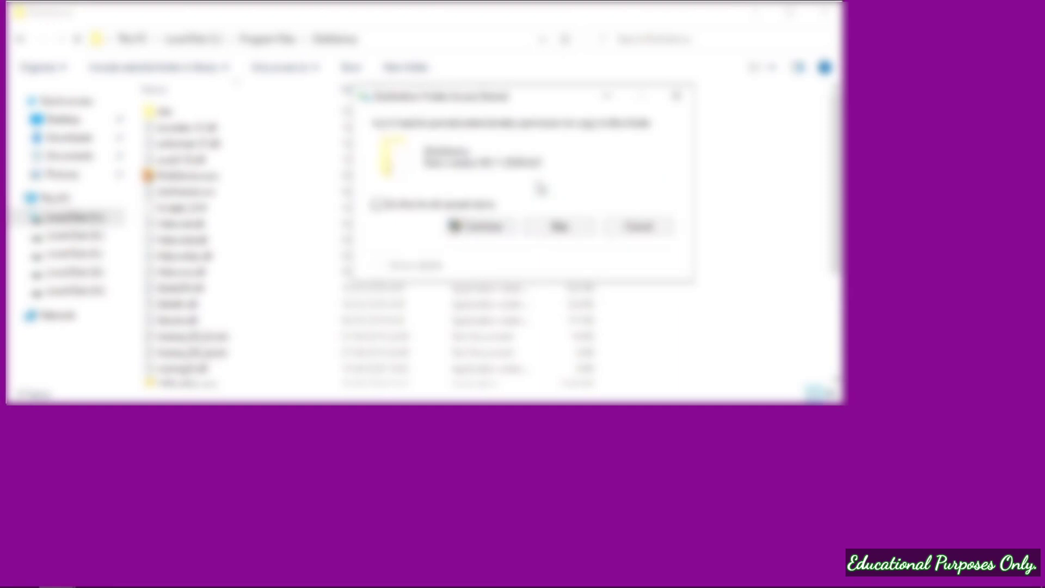
pyautogui.click(479, 226)
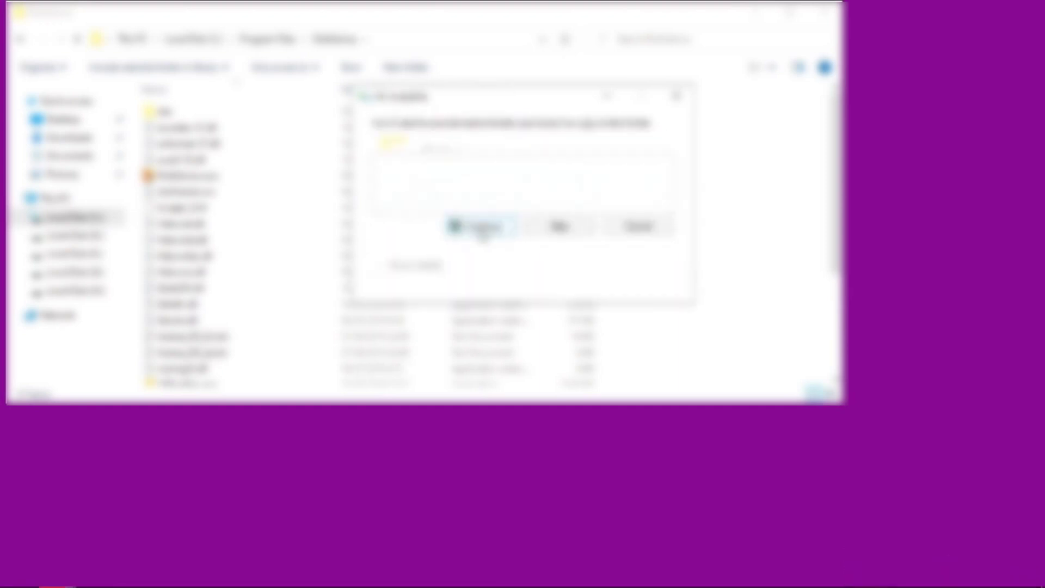
pyautogui.click(482, 233)
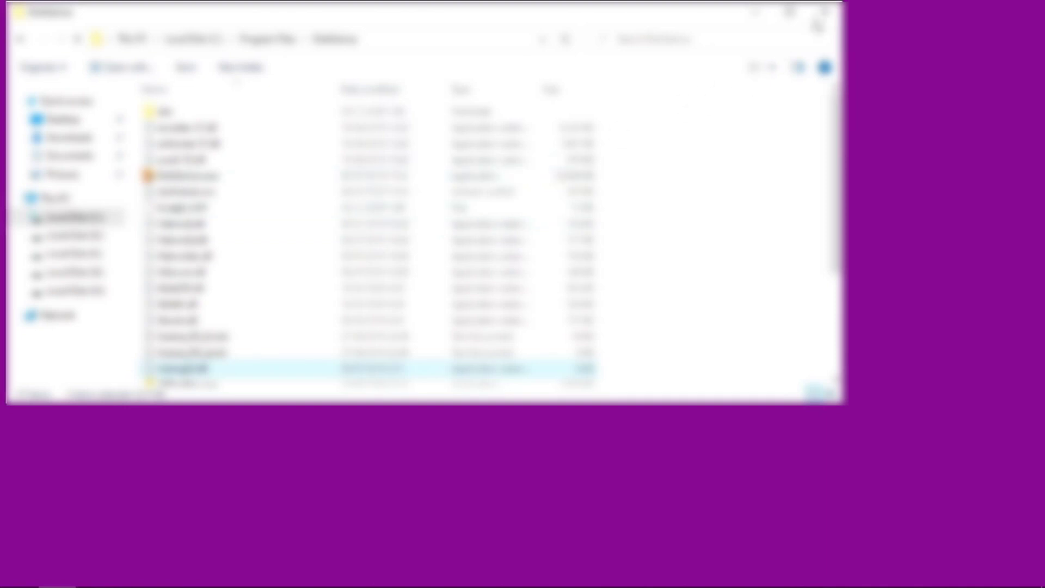
pyautogui.click(815, 16)
# Launch DiskGenius from the desktop and start Split Partition on Local Disk (D:)
pyautogui.doubleClick(29, 11)
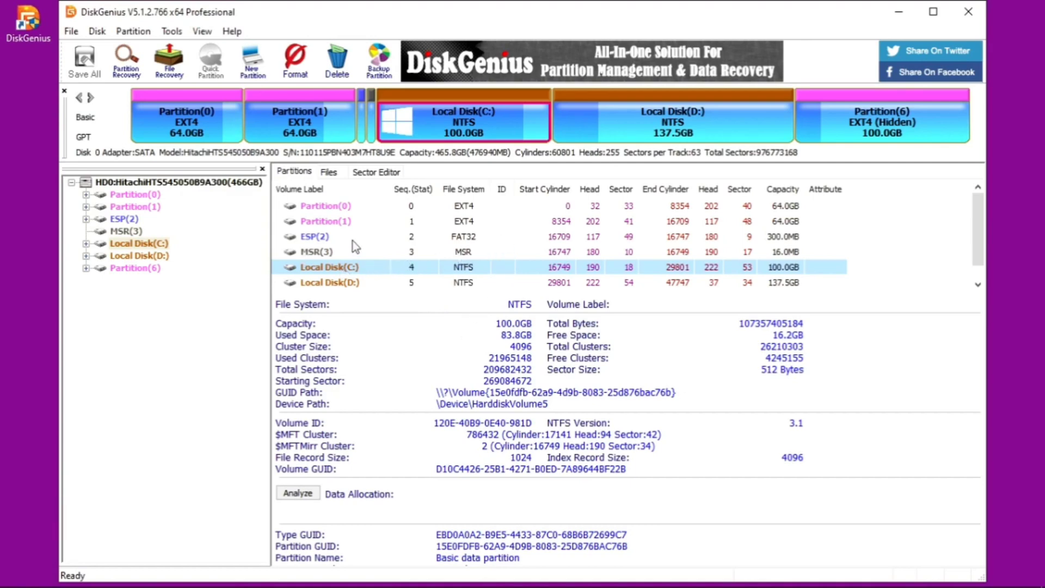
pyautogui.click(842, 117)
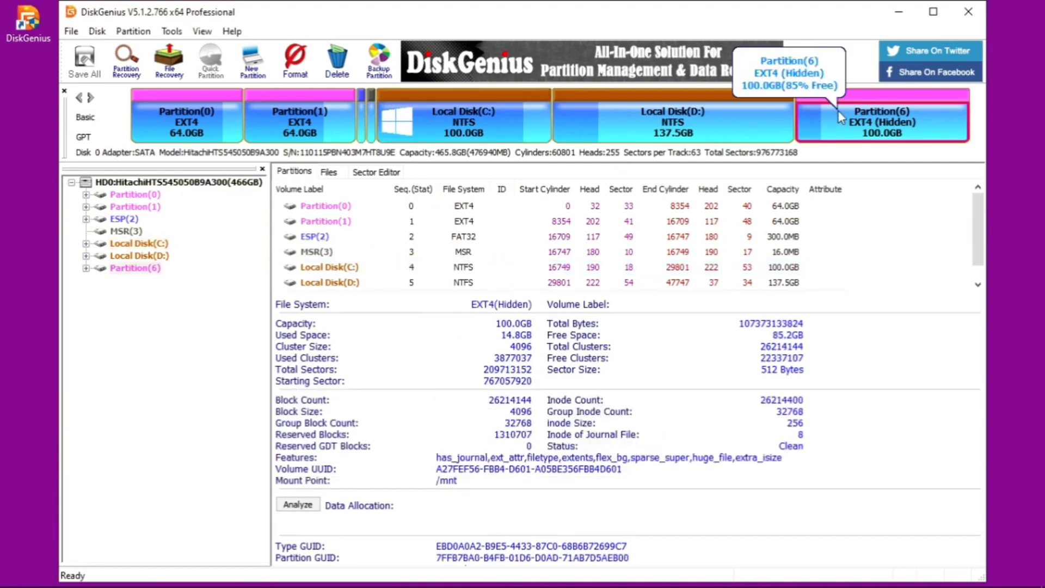
pyautogui.click(738, 130)
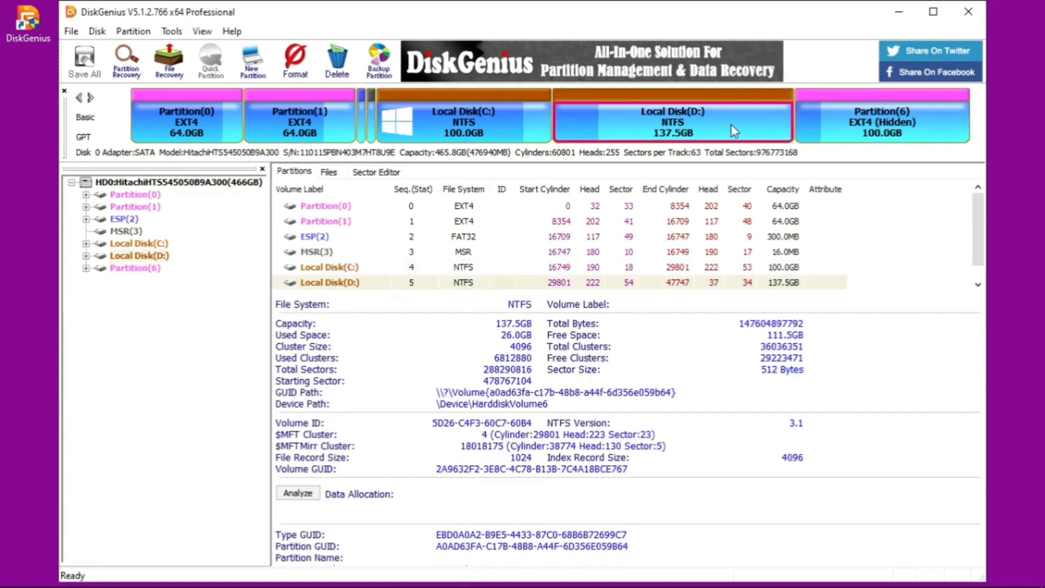
pyautogui.rightClick(599, 122)
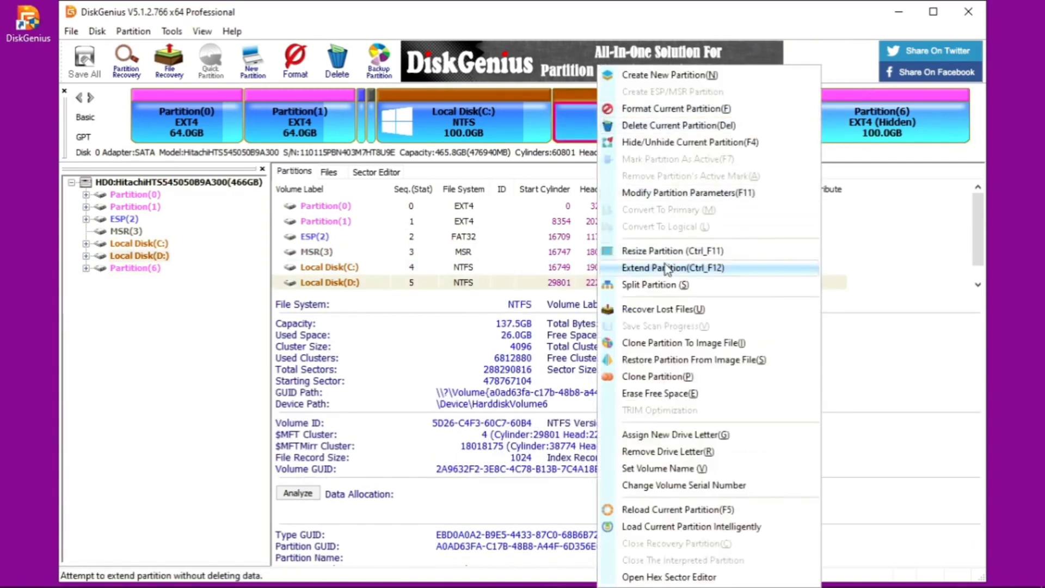
pyautogui.click(665, 283)
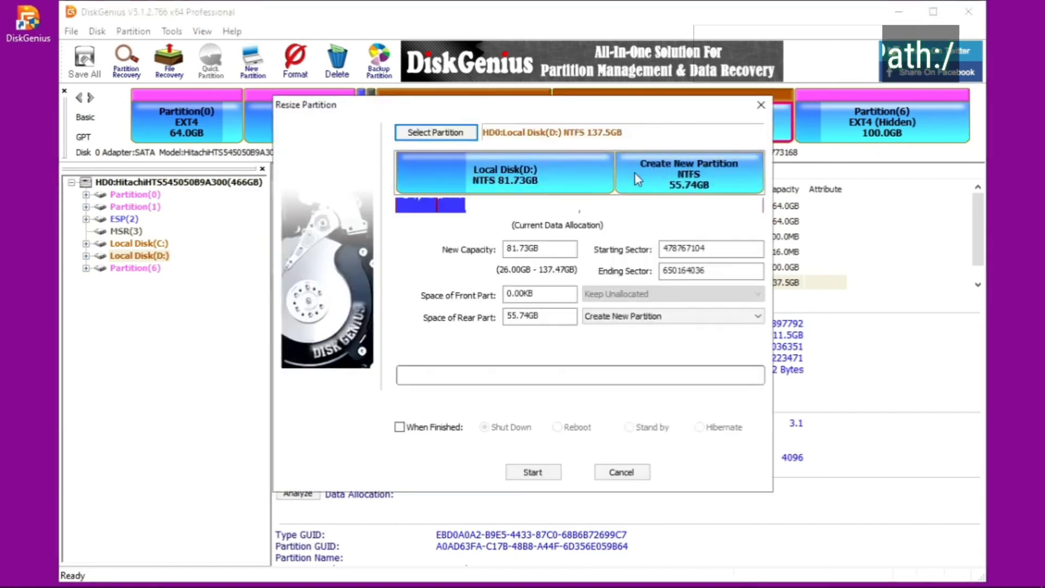
# Set the space of the rear part split from Local Disk (D:) to 16.00 GB
pyautogui.click(618, 172)
pyautogui.moveTo(618, 172); pyautogui.dragTo(717, 178)
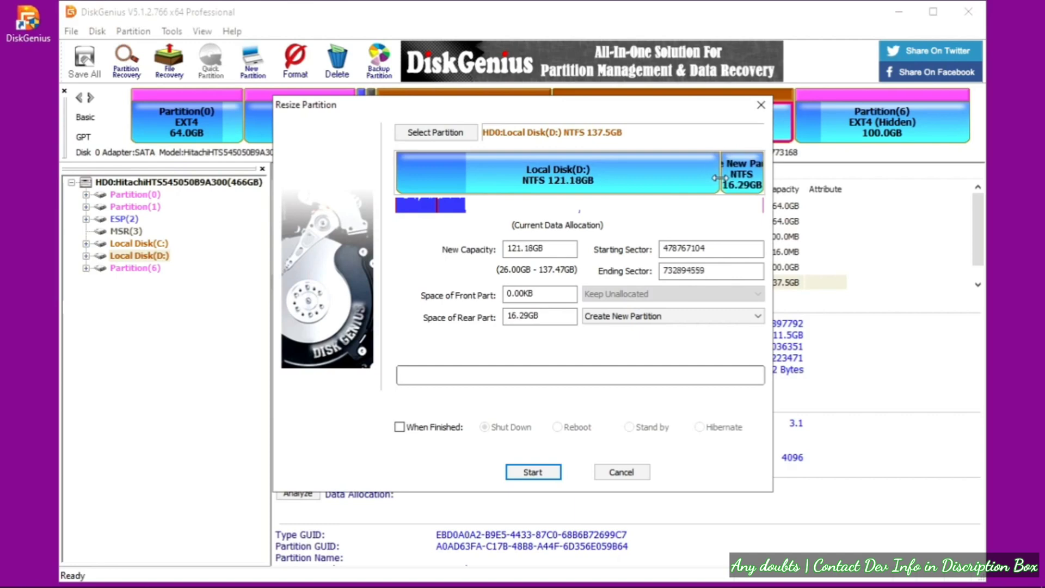
pyautogui.click(530, 317)
pyautogui.press('BackSpace')
pyautogui.press('Delete')
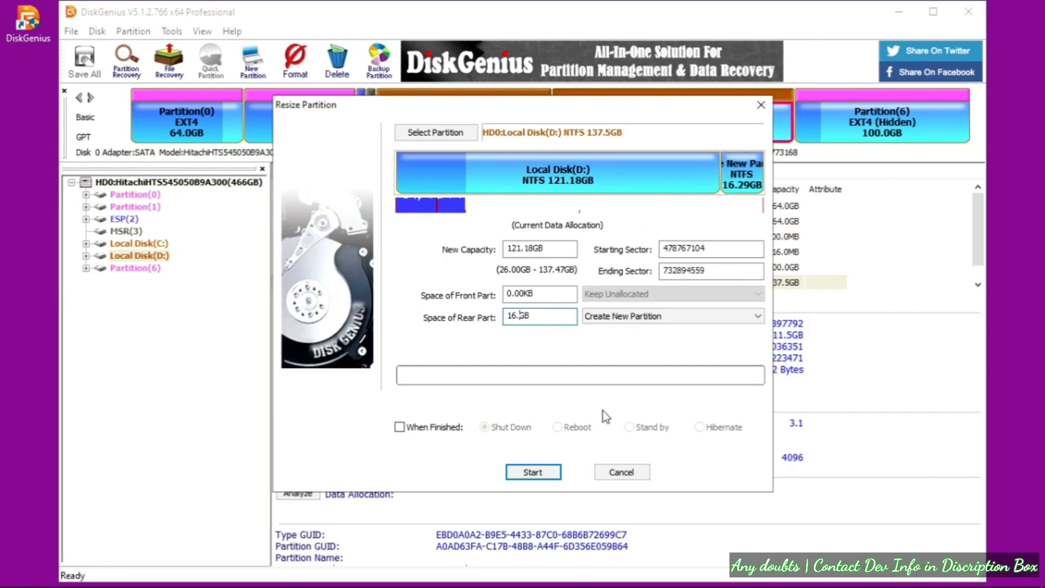
pyautogui.write('00')
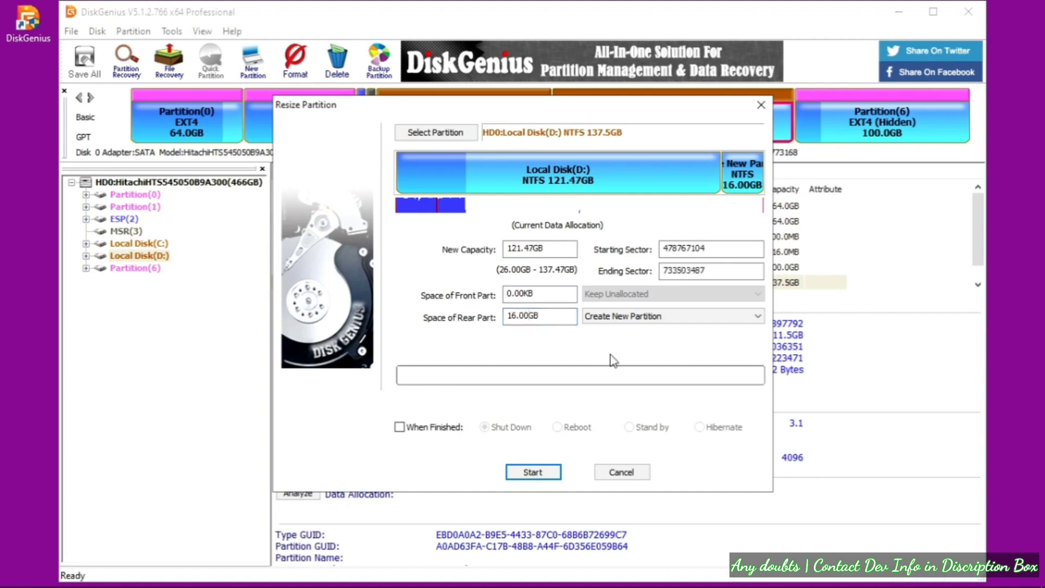
# Set the rear part of the split partition to Keep Unallocated
pyautogui.click(696, 315)
pyautogui.click(694, 317)
pyautogui.click(694, 317)
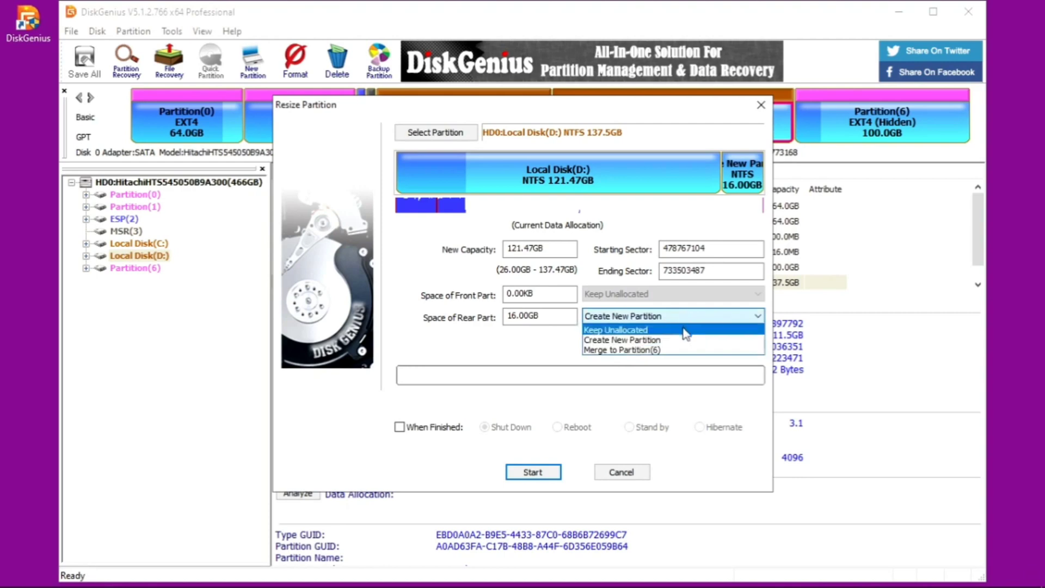
pyautogui.click(683, 330)
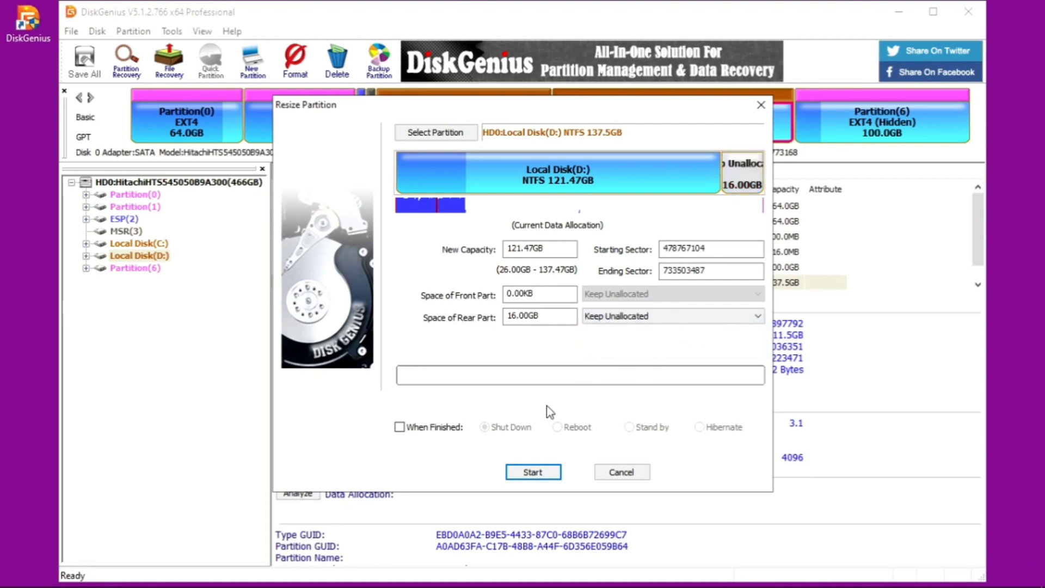
# Run the resize of Local Disk (D:), confirm the operation and close the completed resize
pyautogui.click(514, 473)
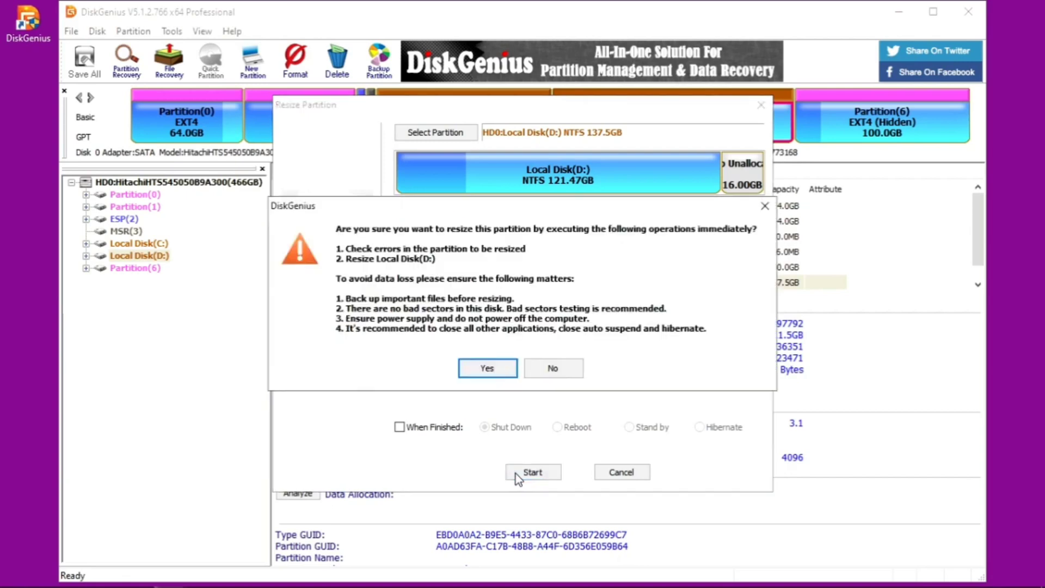
pyautogui.click(487, 368)
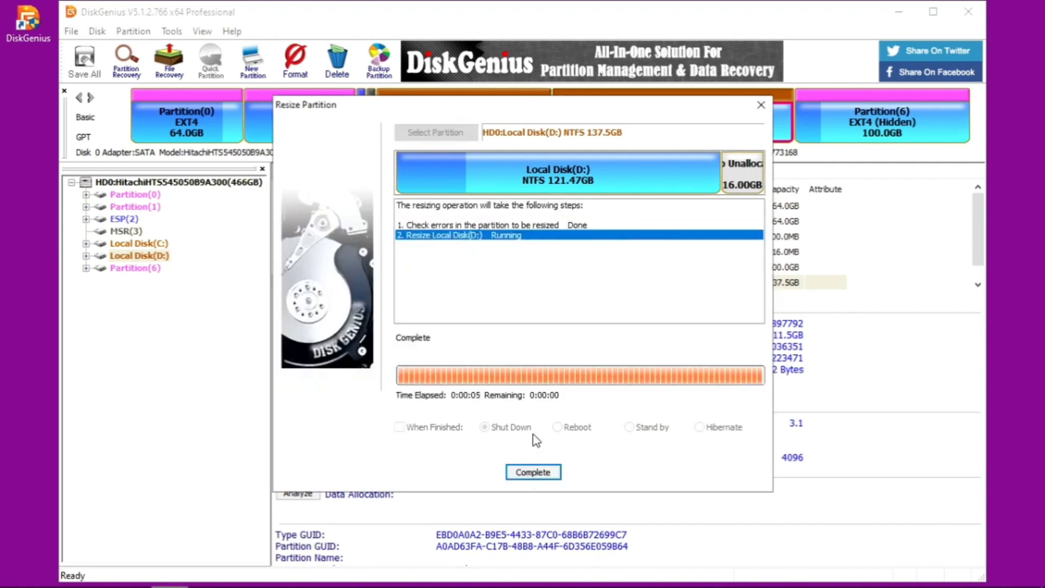
pyautogui.click(536, 473)
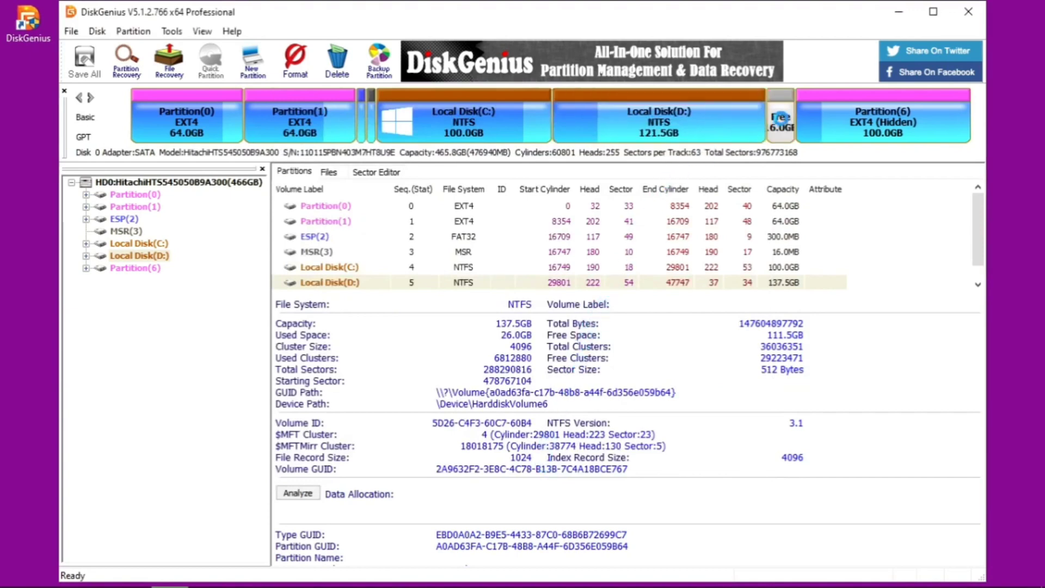
# Create a 16 GB primary partition with the Ext4 (Linux Data) file system in the free space after Local Disk (D:)
pyautogui.rightClick(781, 117)
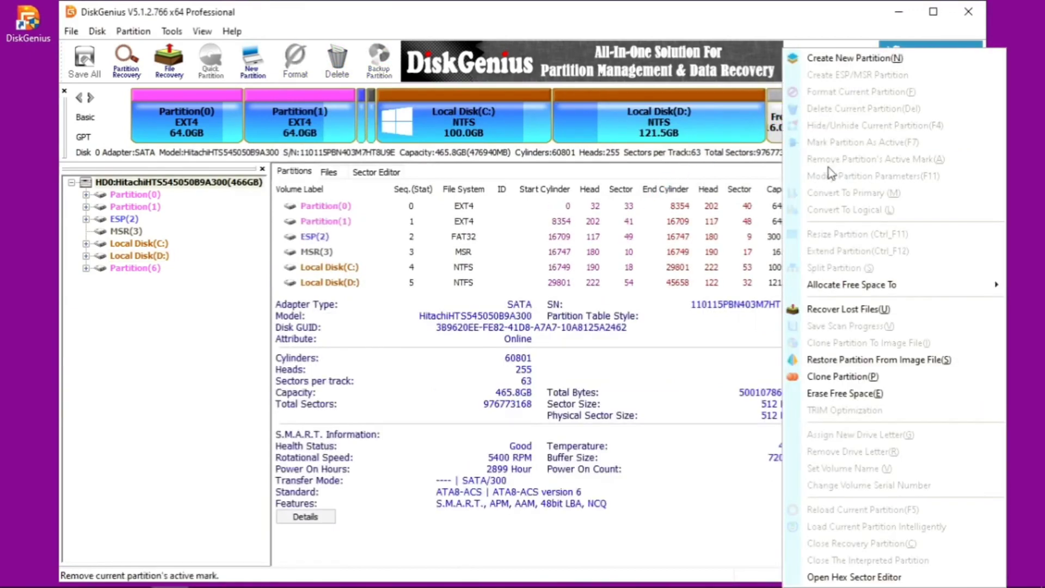
pyautogui.click(814, 57)
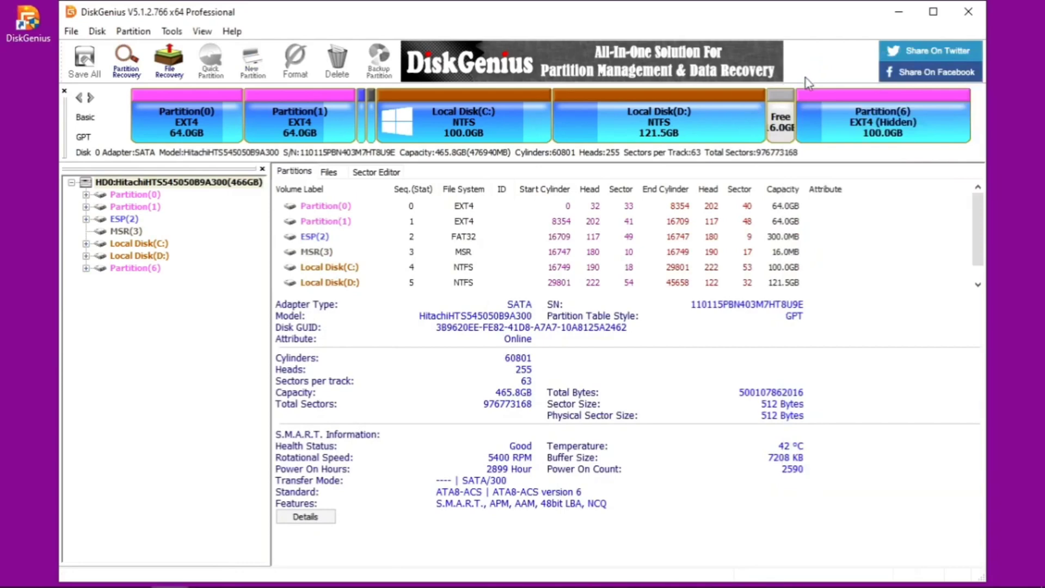
pyautogui.doubleClick(786, 115)
pyautogui.click(602, 241)
pyautogui.scroll(-15, 582, 326)
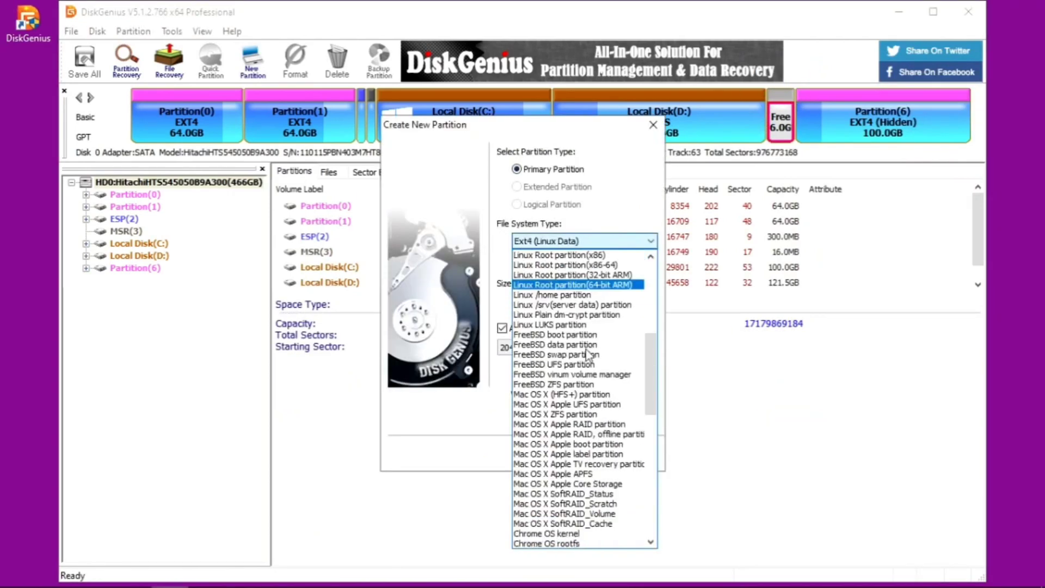
pyautogui.scroll(20, 582, 301)
pyautogui.click(581, 300)
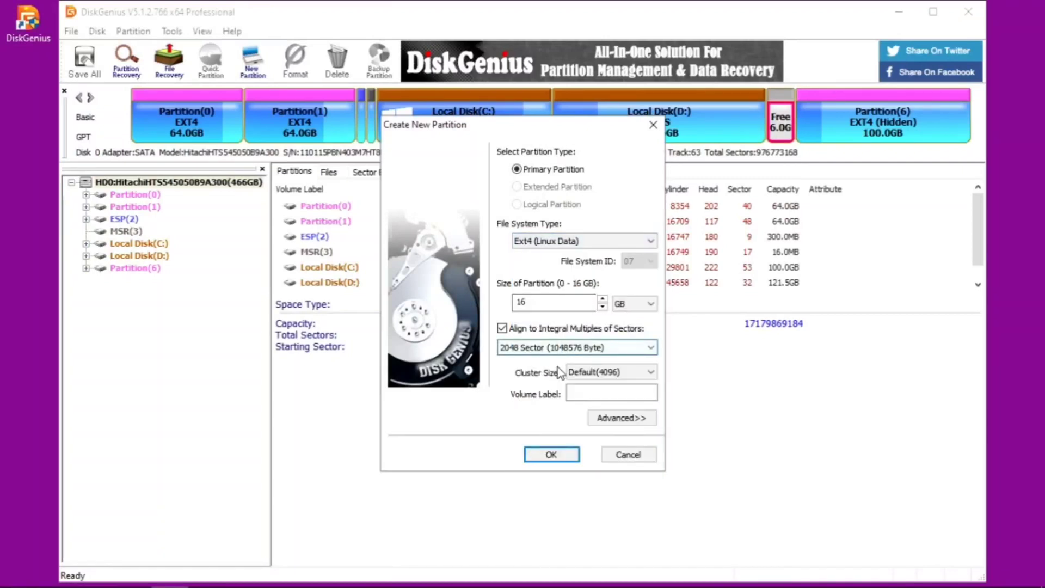
pyautogui.click(560, 449)
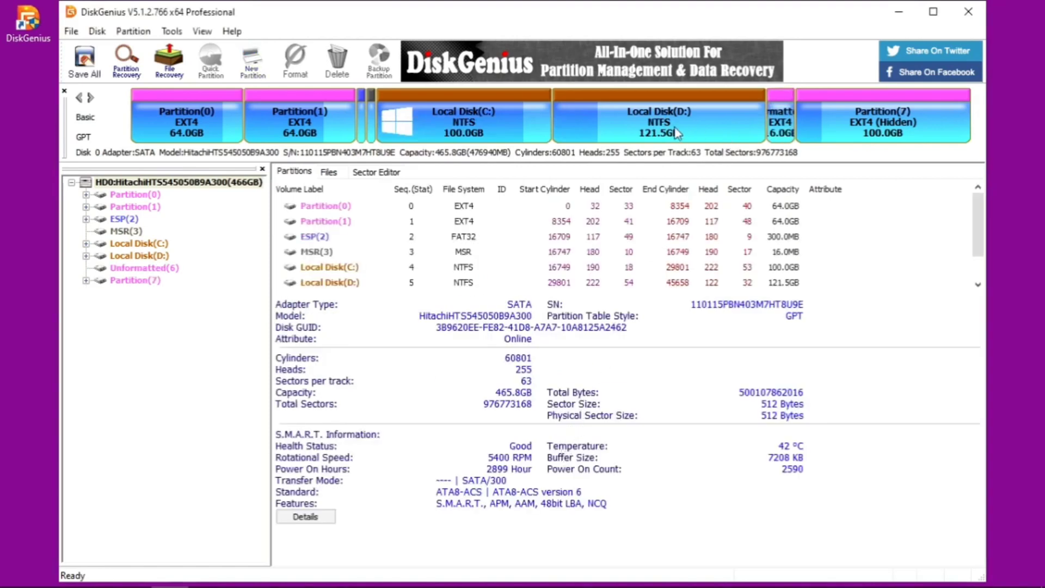
# Write the partition changes to disk, format the new 16 GB partition and close the program
pyautogui.click(84, 73)
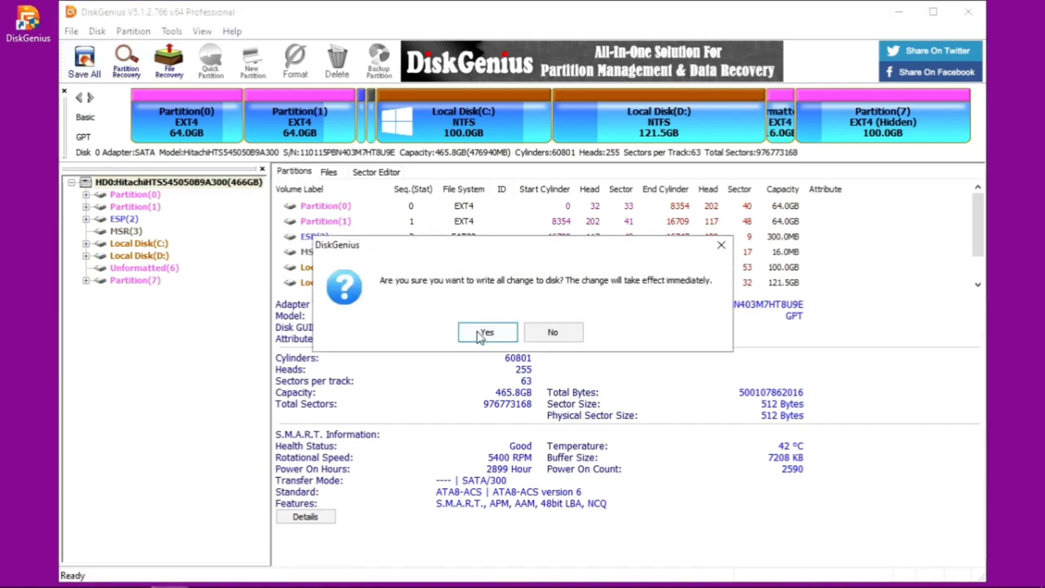
pyautogui.click(480, 334)
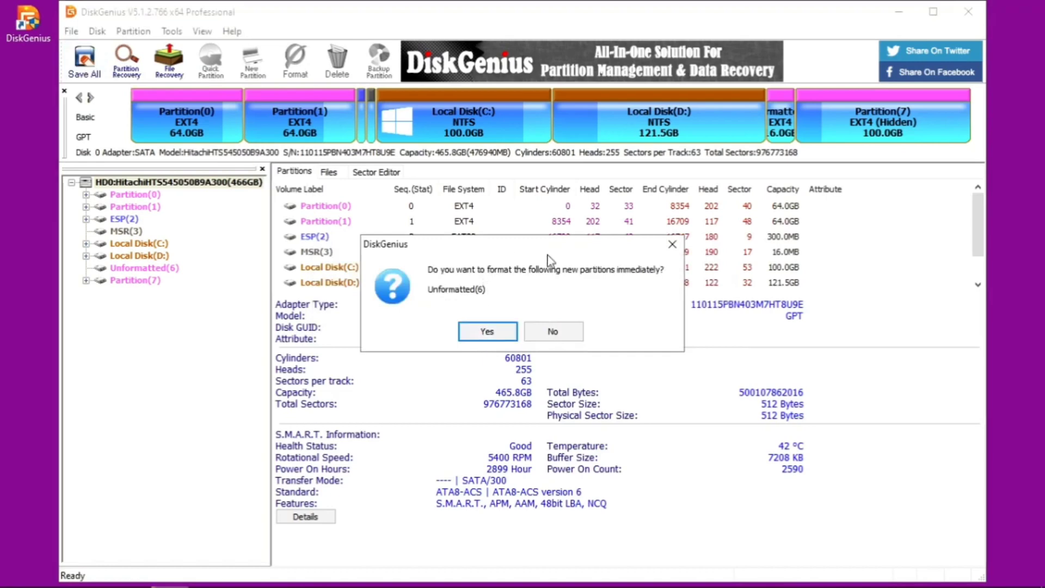
pyautogui.click(478, 333)
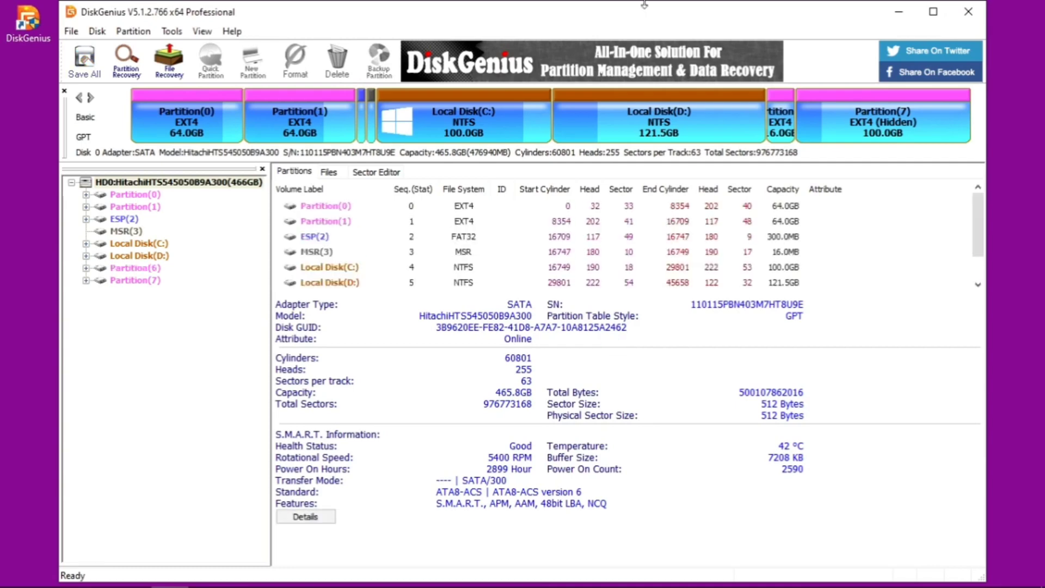
pyautogui.click(968, 12)
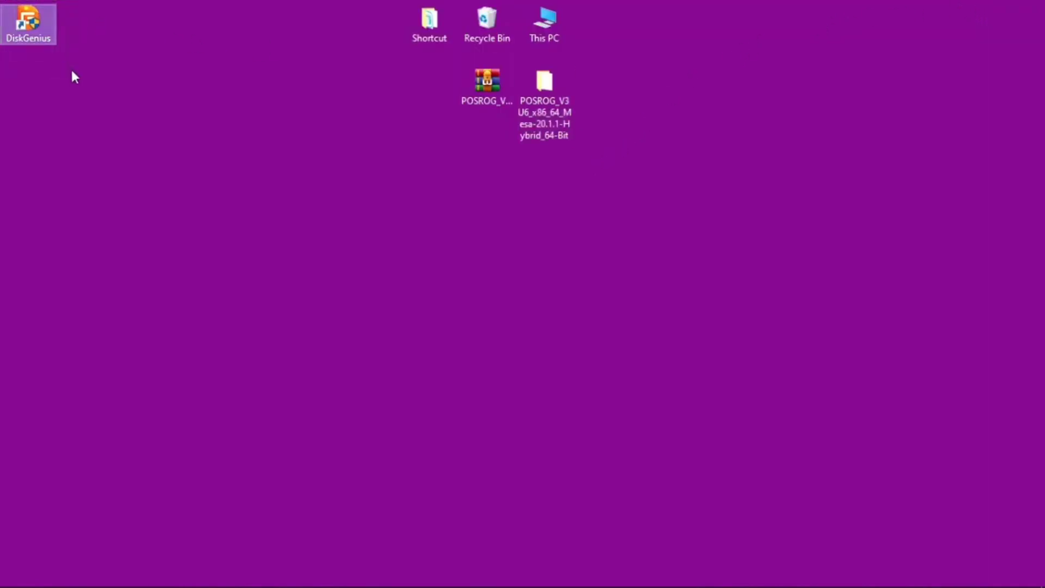
# Move the DiskGenius desktop shortcut into the Shortcut folder, replacing the existing file there
pyautogui.click(15, 23)
pyautogui.moveTo(14, 23); pyautogui.dragTo(414, 23)
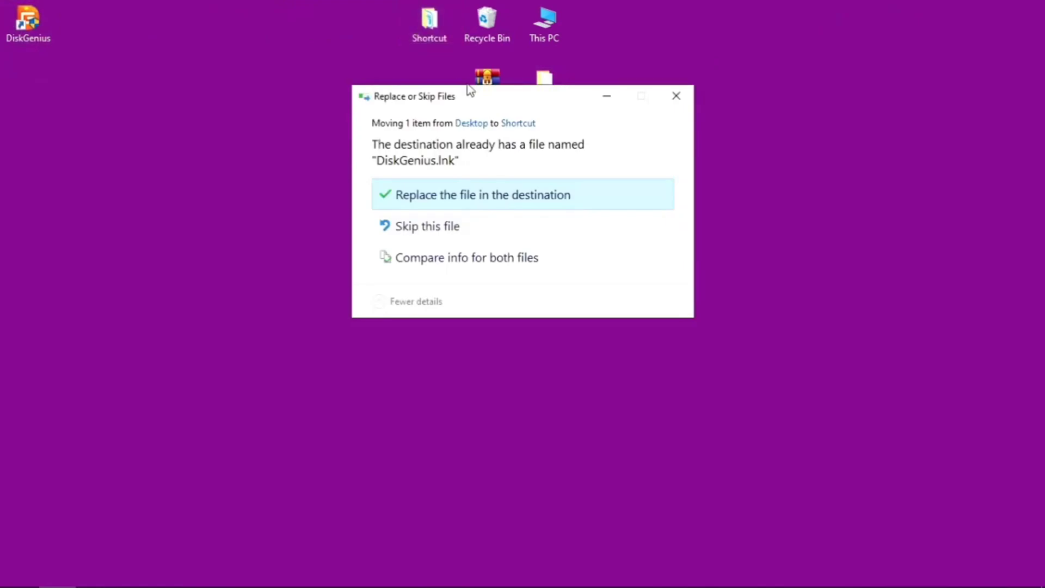
pyautogui.click(439, 201)
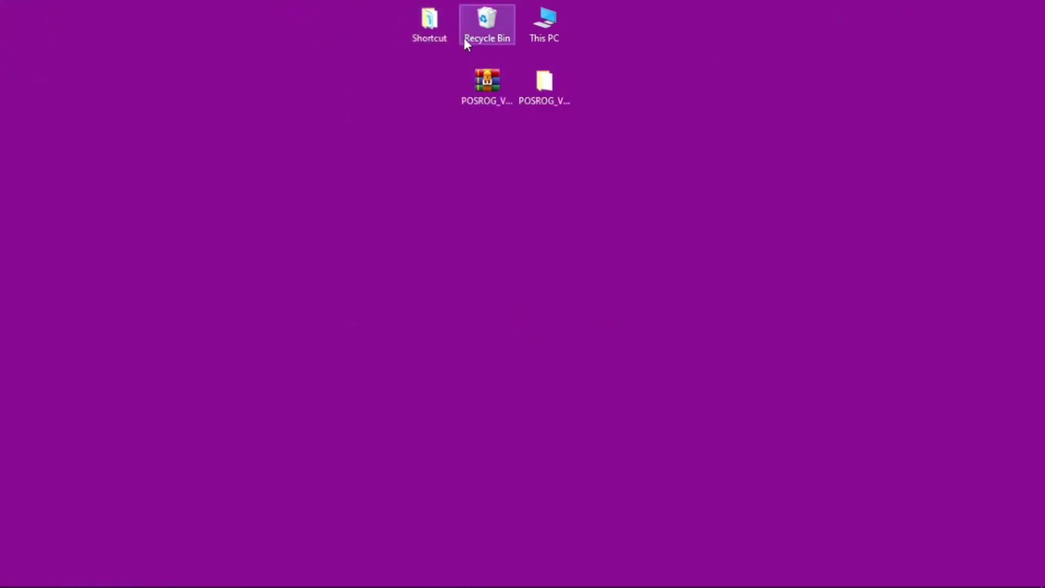
# Launch DiskGenius from the Shortcut folder and display the files of Partition(6)
pyautogui.doubleClick(440, 37)
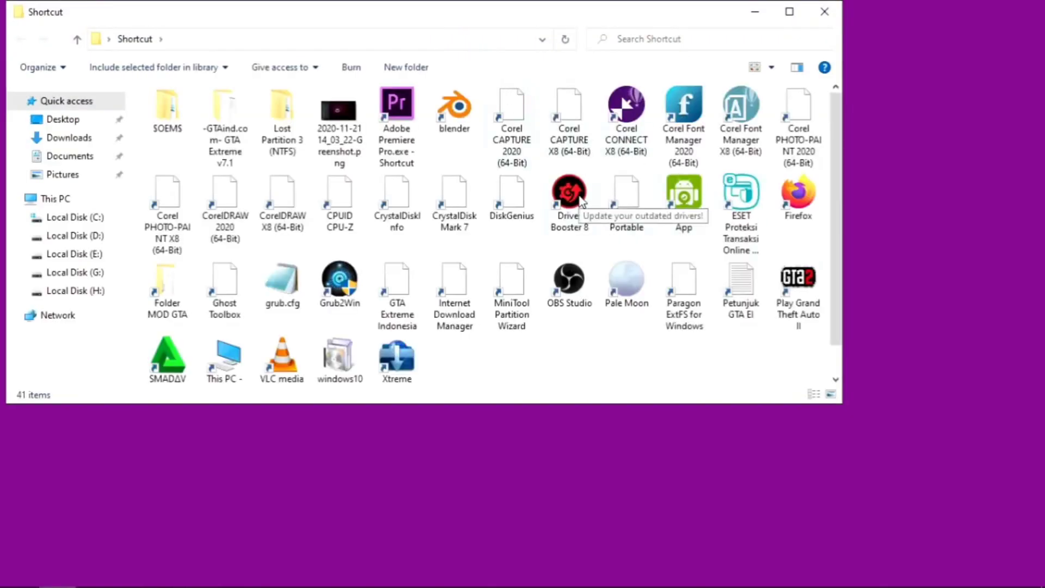
pyautogui.doubleClick(525, 196)
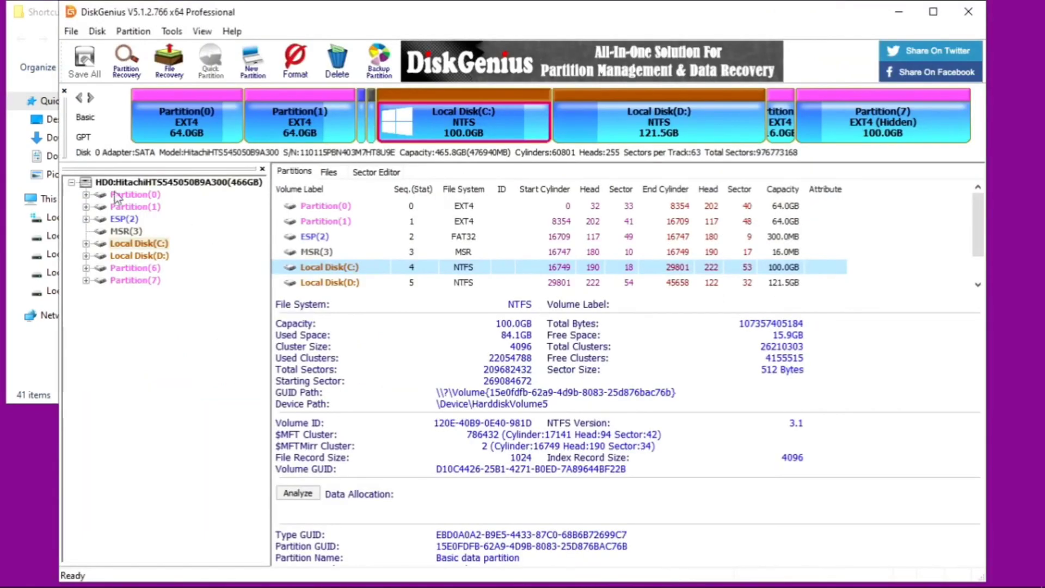
pyautogui.click(130, 270)
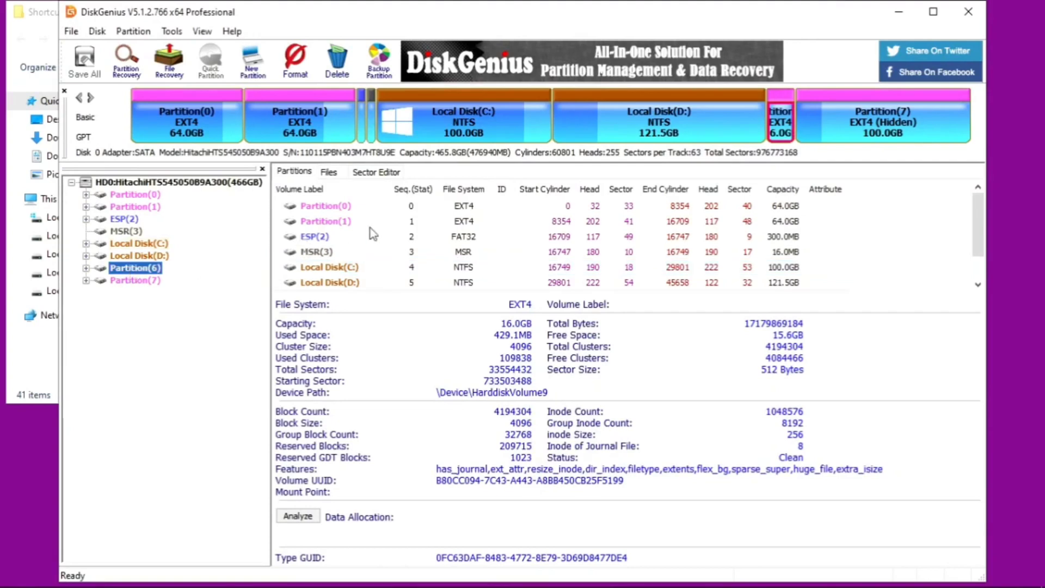
pyautogui.click(340, 172)
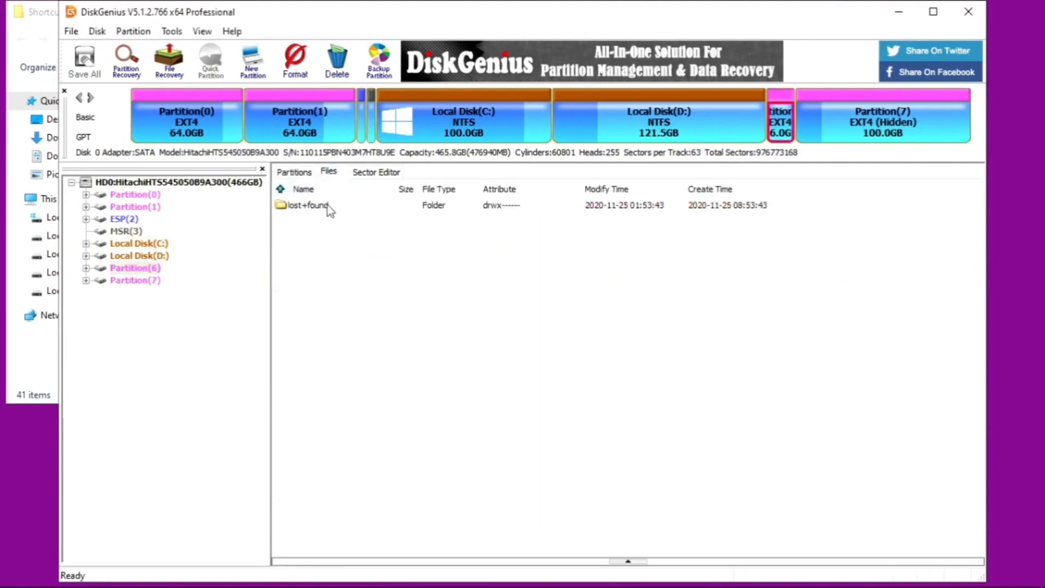
# Create a folder named posrog in the root of Partition(6)
pyautogui.rightClick(473, 276)
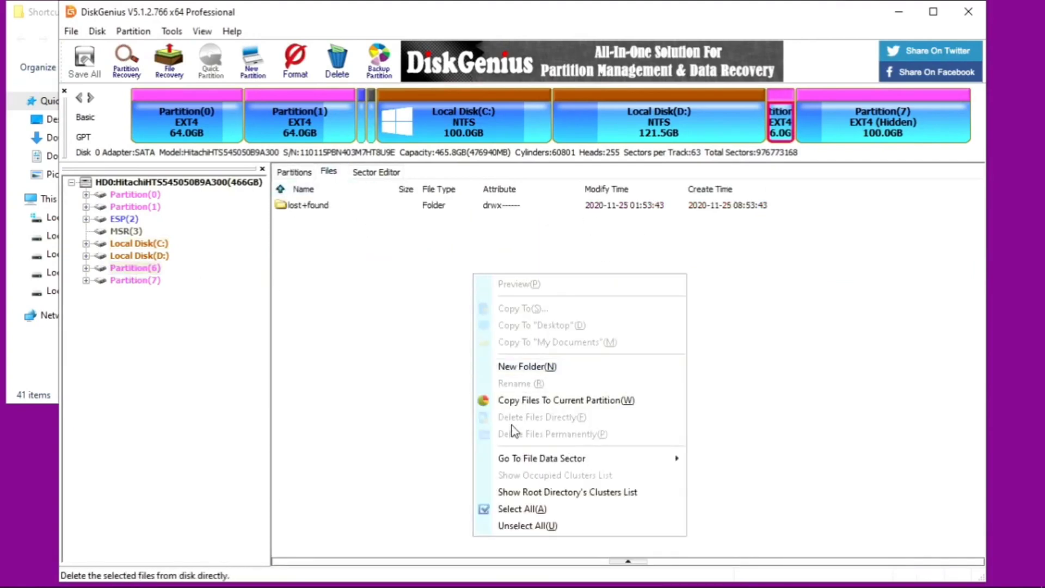
pyautogui.click(531, 368)
pyautogui.write('posrog')
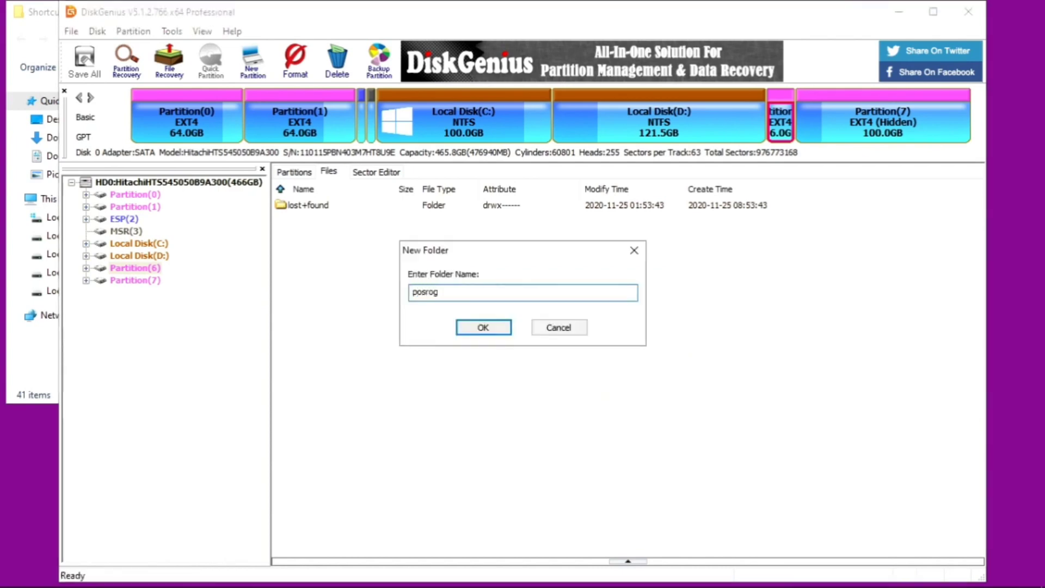
pyautogui.press('Return')
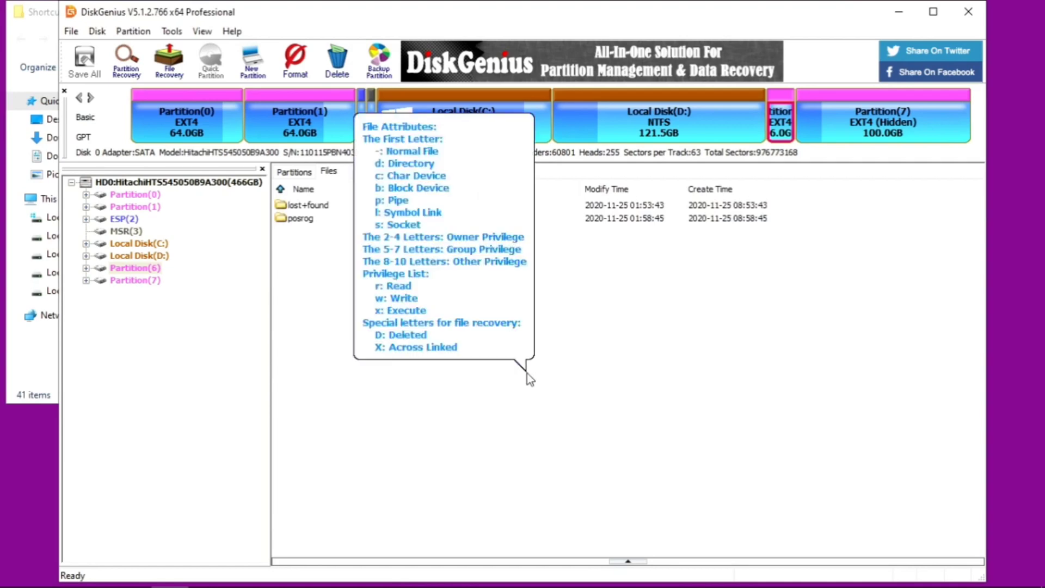
# Create a folder named data inside the posrog folder
pyautogui.doubleClick(392, 218)
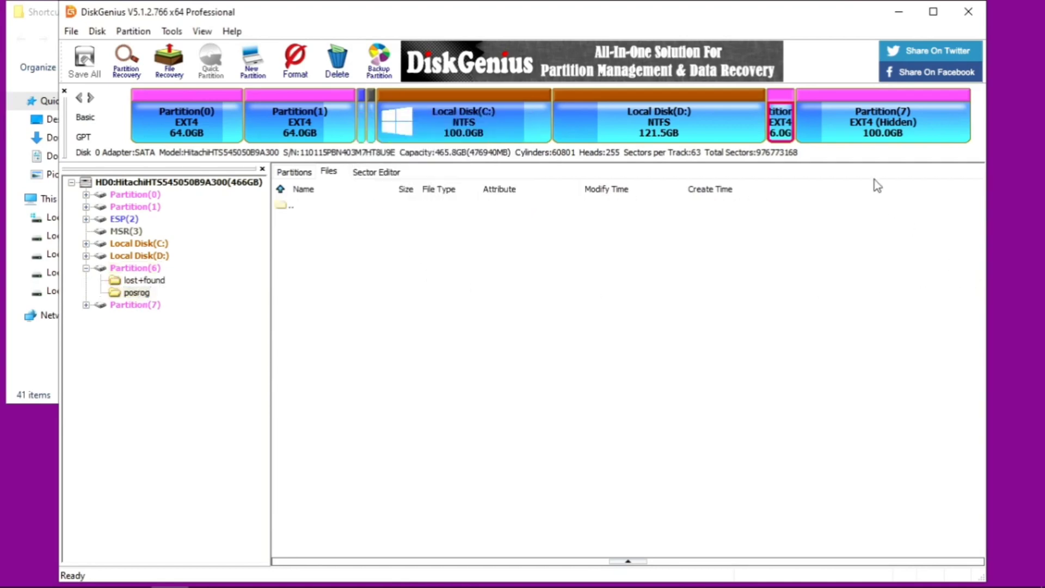
pyautogui.rightClick(588, 301)
pyautogui.click(669, 397)
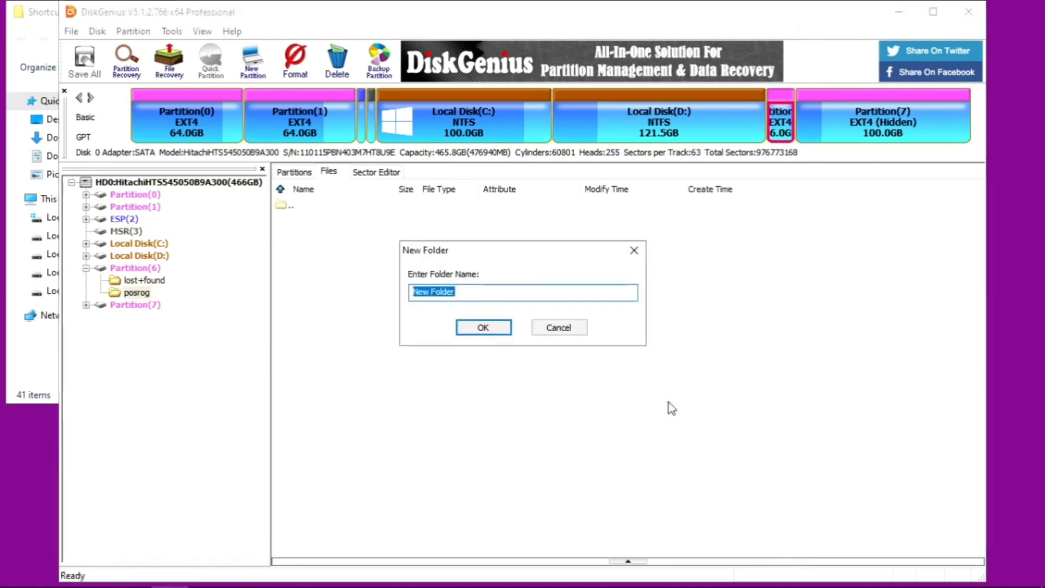
pyautogui.write('test')
pyautogui.press('Return')
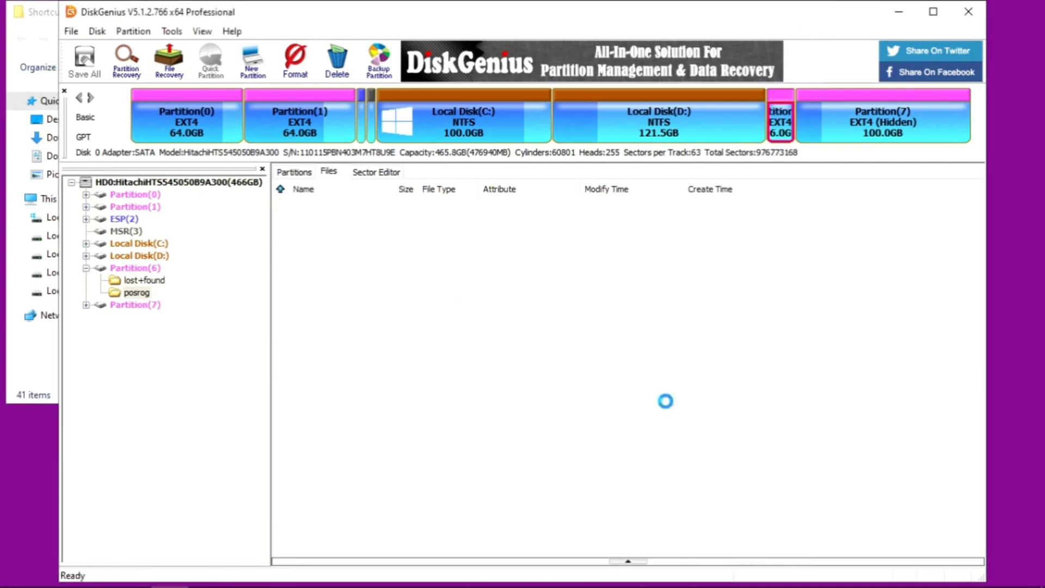
# Minimize DiskGenius, close the Shortcut window and open ISO > POSROG V3U6 inside the extracted POSROG folder on the desktop
pyautogui.click(897, 12)
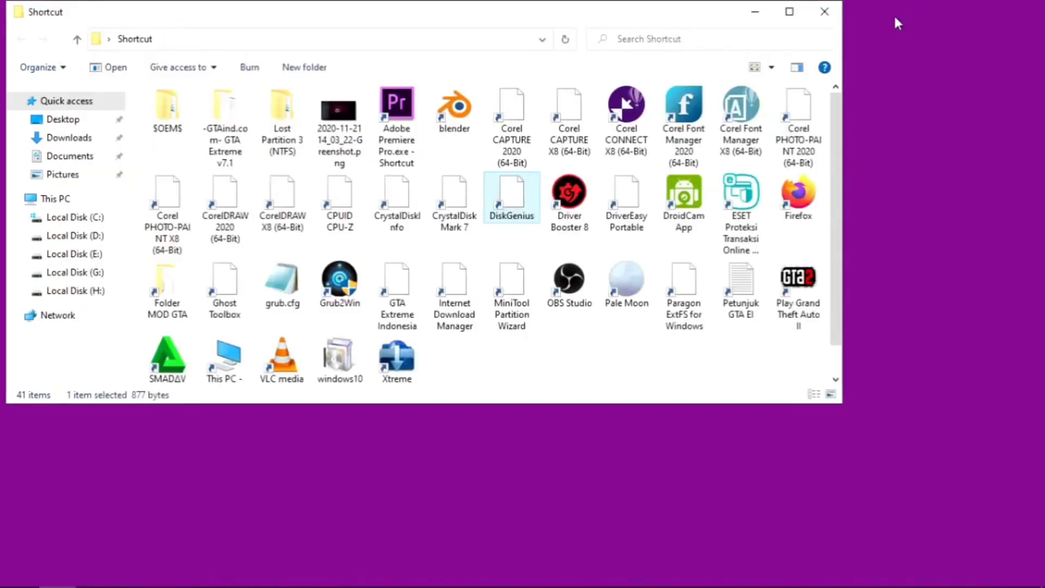
pyautogui.click(823, 12)
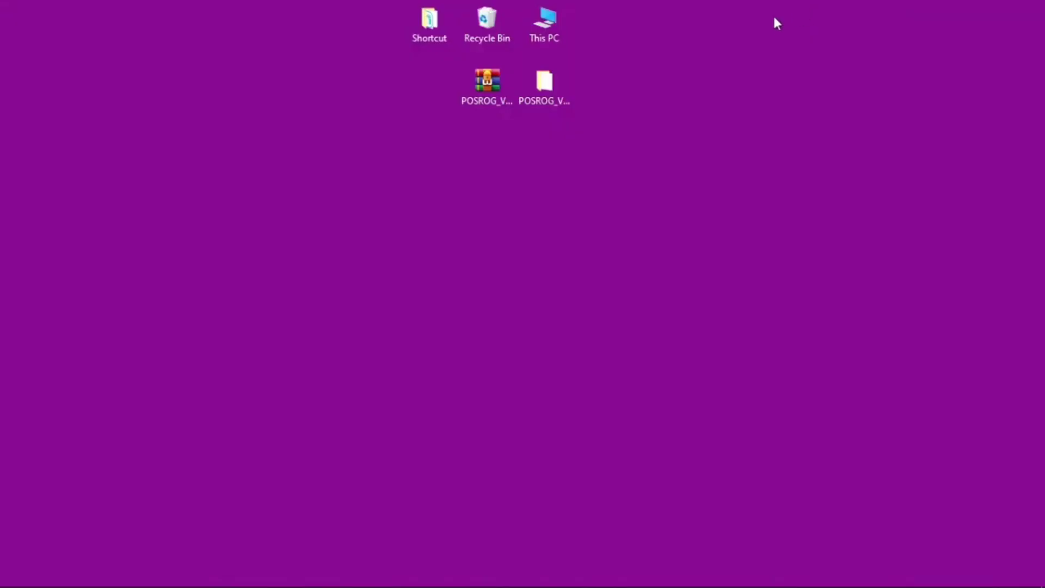
pyautogui.doubleClick(534, 89)
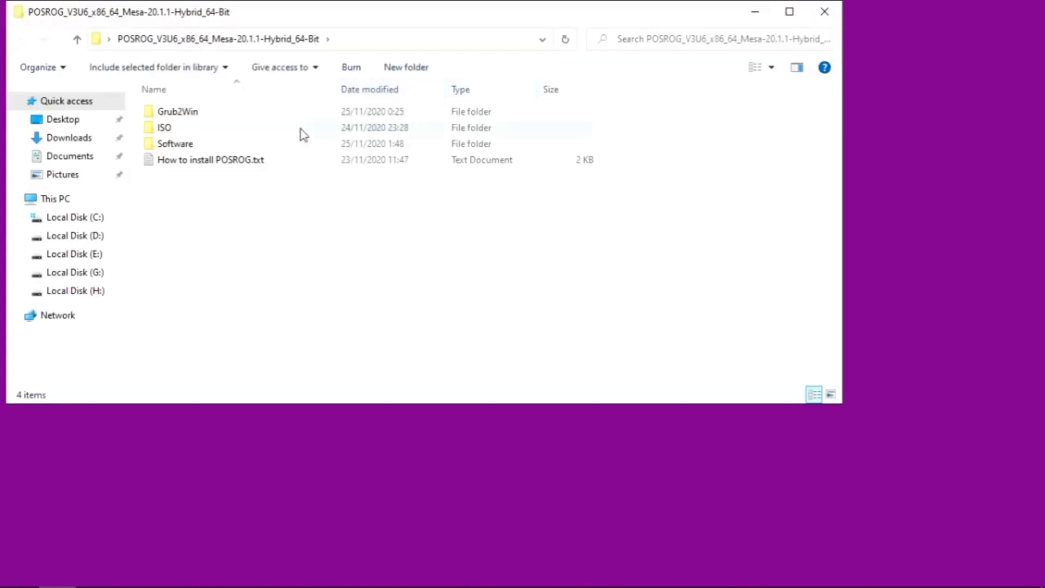
pyautogui.doubleClick(302, 134)
pyautogui.doubleClick(300, 134)
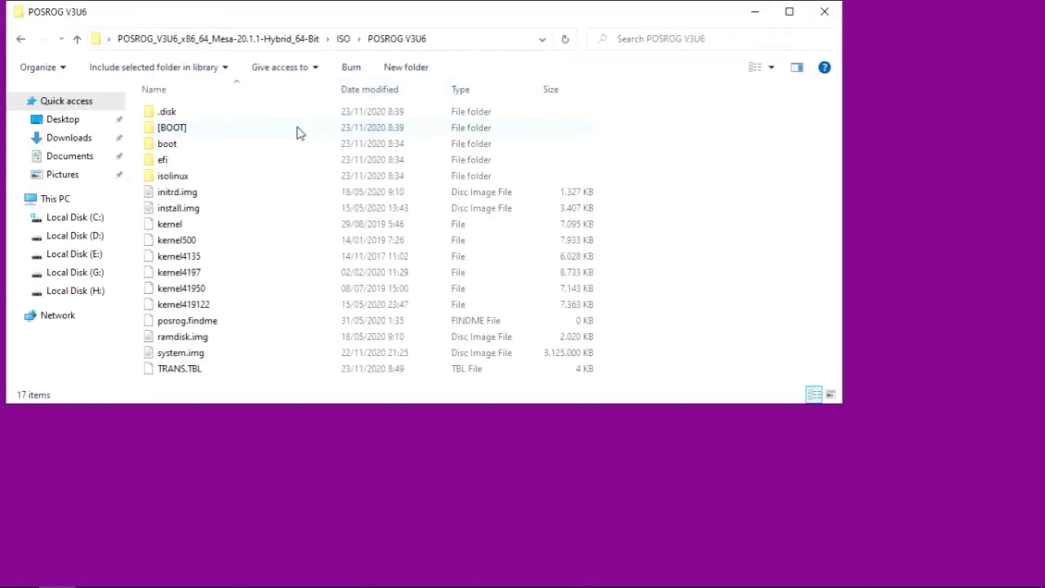
# Copy the files initrd.img through system.img from the POSROG V3U6 folder into the posrog folder on Partition(6) in DiskGenius
pyautogui.click(170, 573)
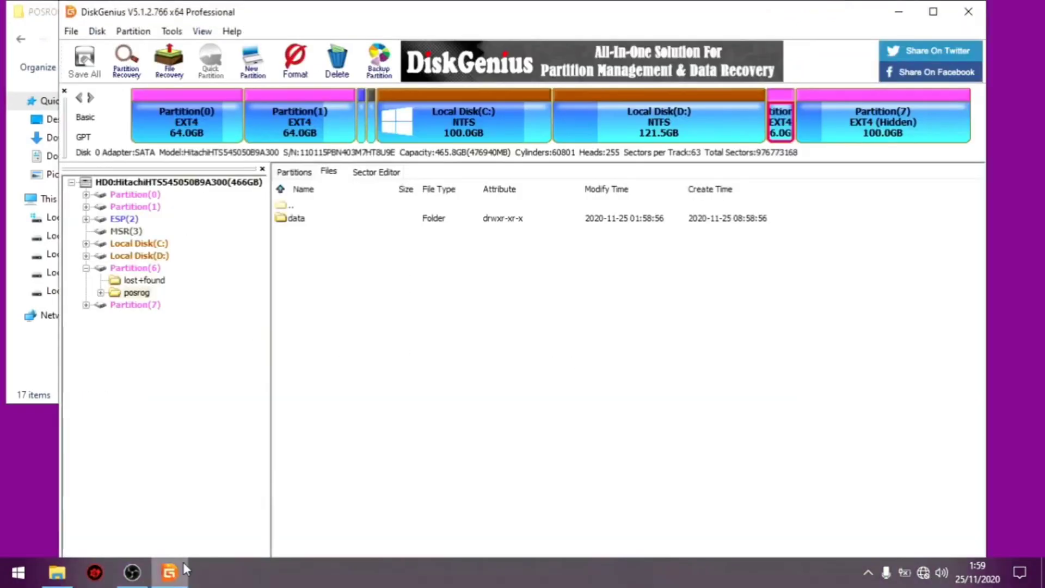
pyautogui.moveTo(362, 19); pyautogui.dragTo(609, 16)
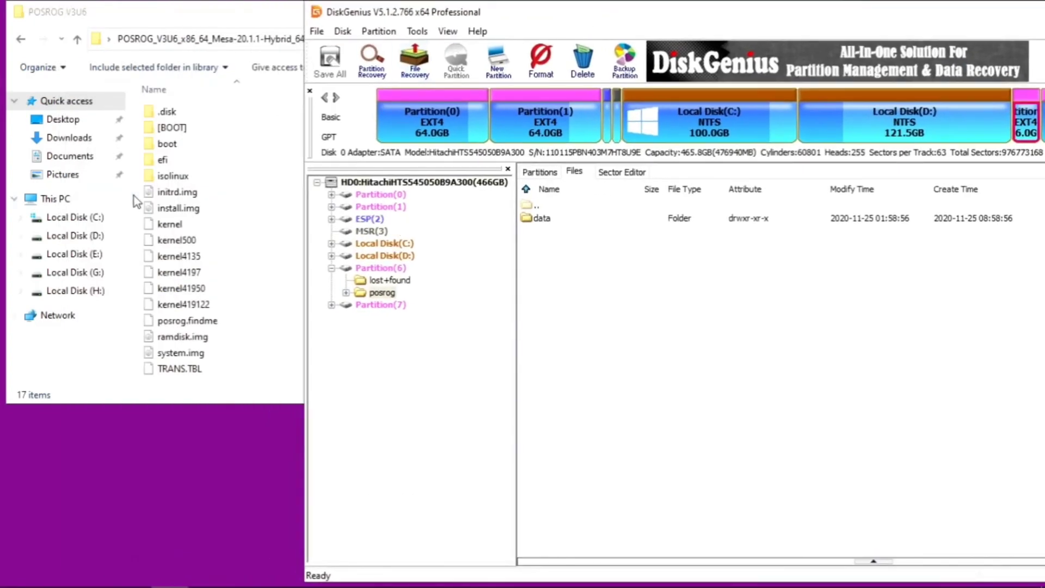
pyautogui.click(175, 192)
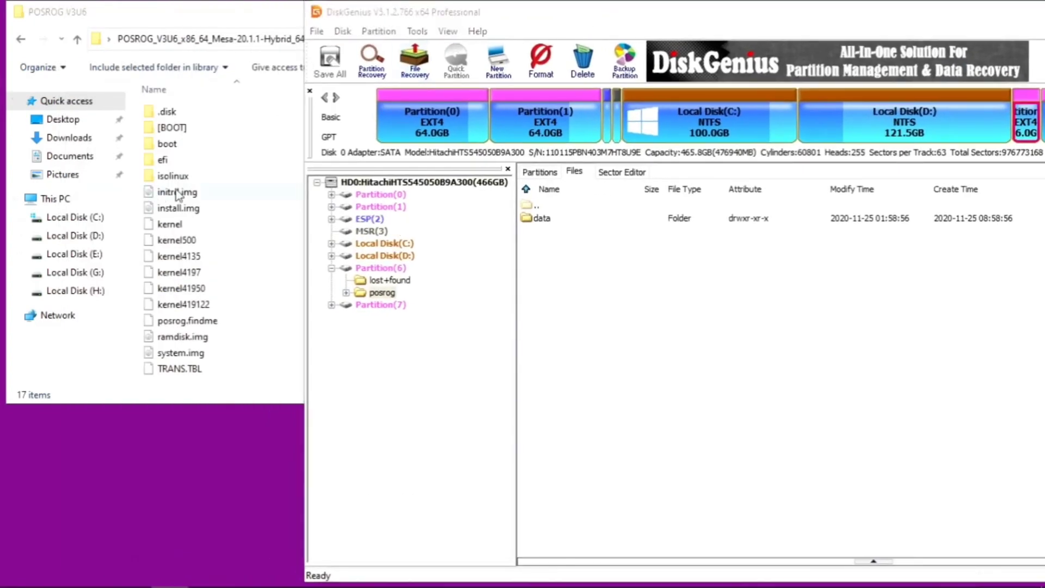
pyautogui.keyDown('shift'); pyautogui.click(185, 353); pyautogui.keyUp('shift')
pyautogui.moveTo(188, 308); pyautogui.dragTo(896, 313)
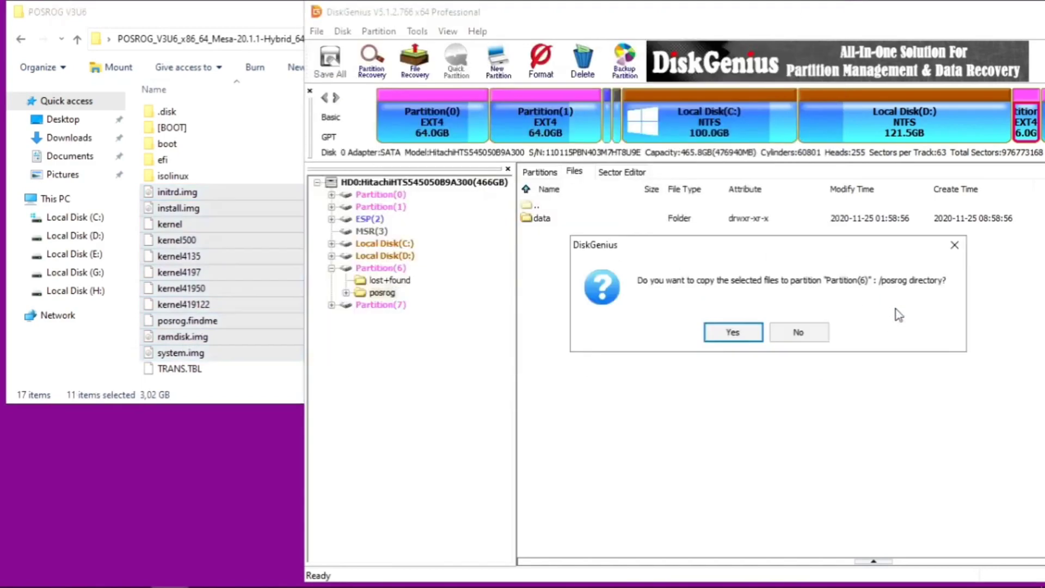
pyautogui.click(728, 334)
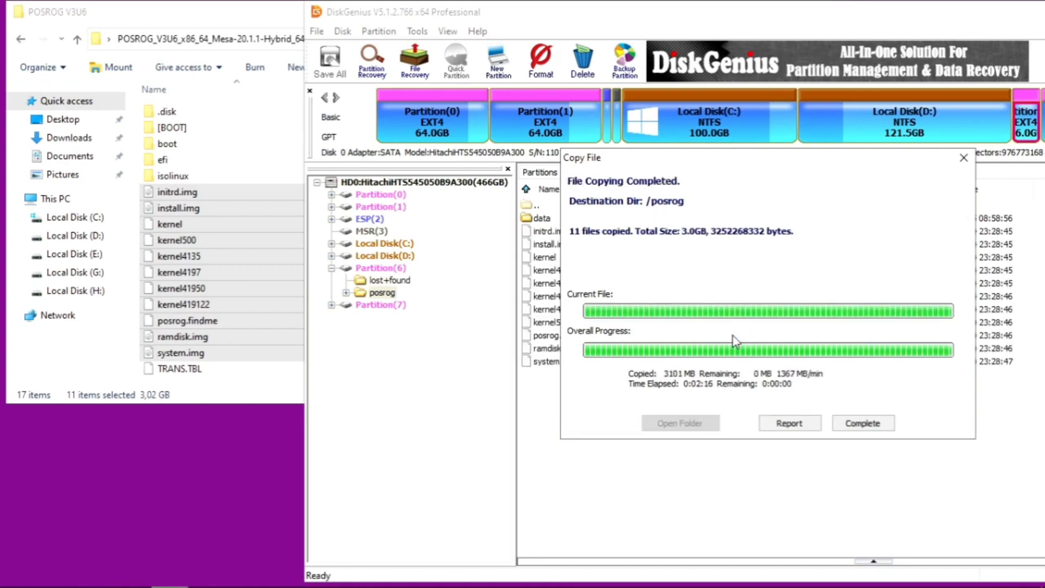
pyautogui.click(848, 424)
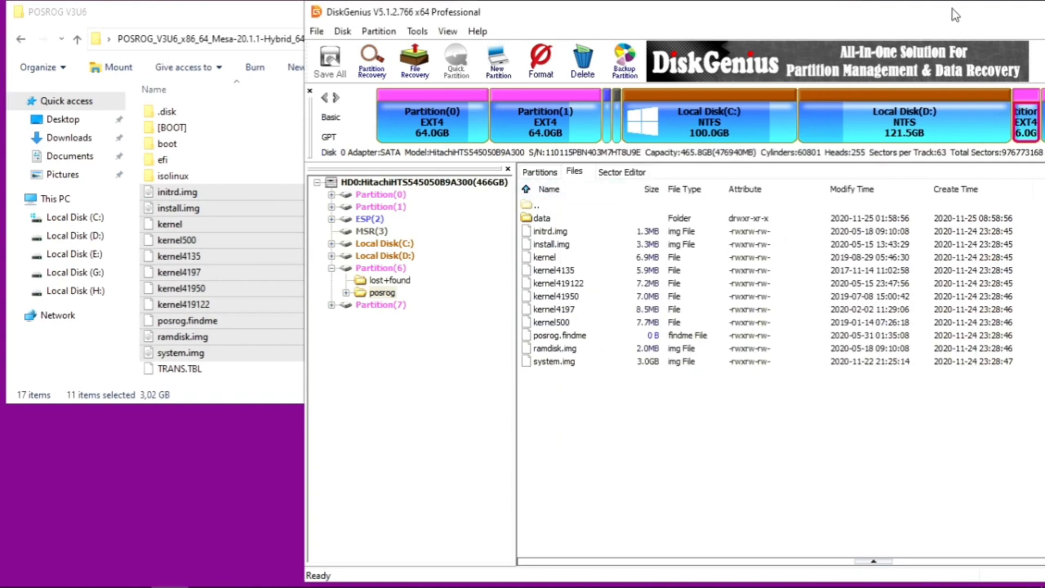
pyautogui.moveTo(952, 9); pyautogui.dragTo(714, 21)
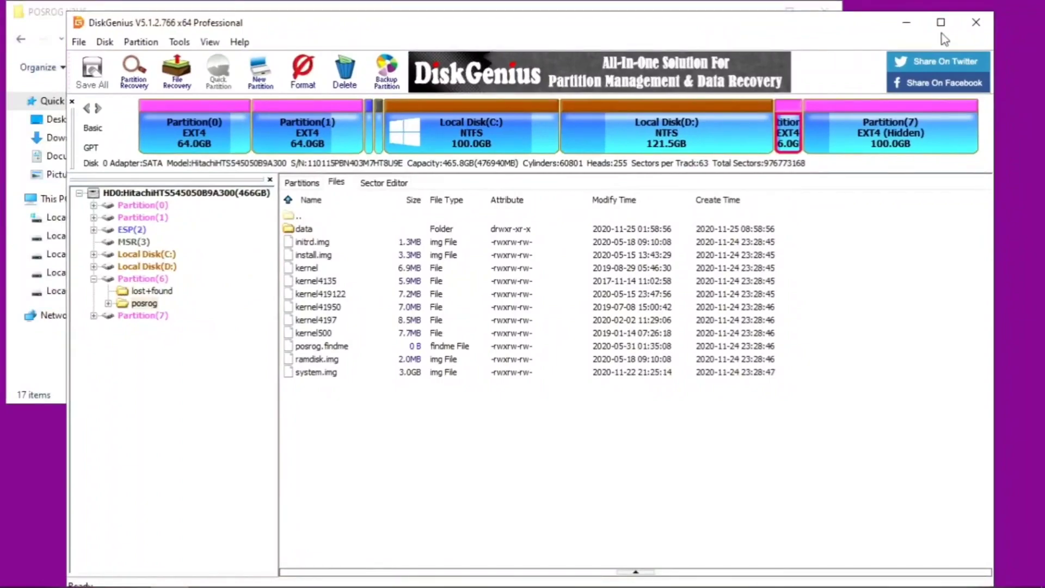
# Close DiskGenius and the open file window, and open the Grub2Win folder inside the extracted POSROG folder on the desktop
pyautogui.click(976, 22)
pyautogui.click(828, 11)
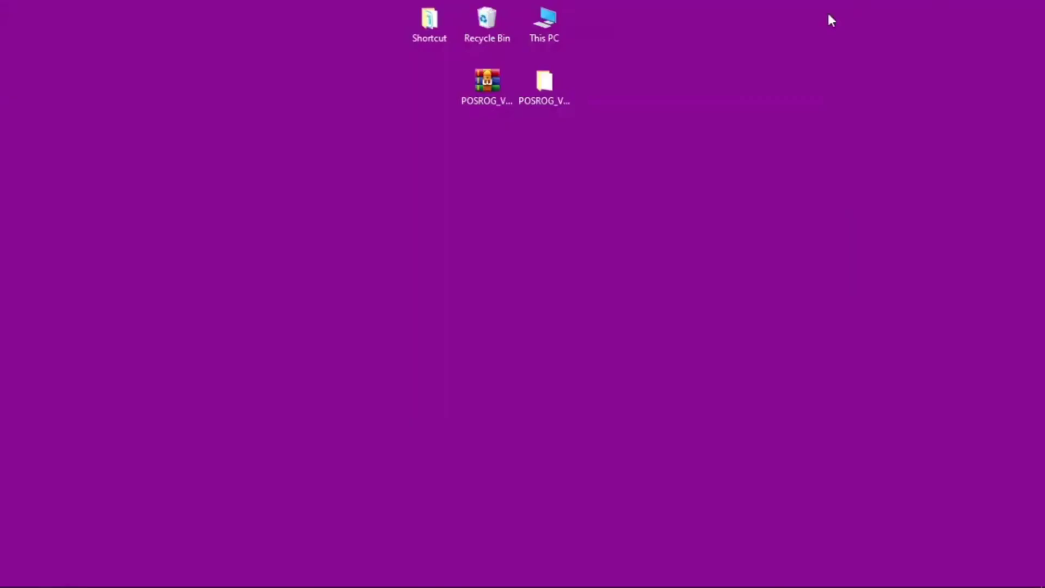
pyautogui.doubleClick(546, 83)
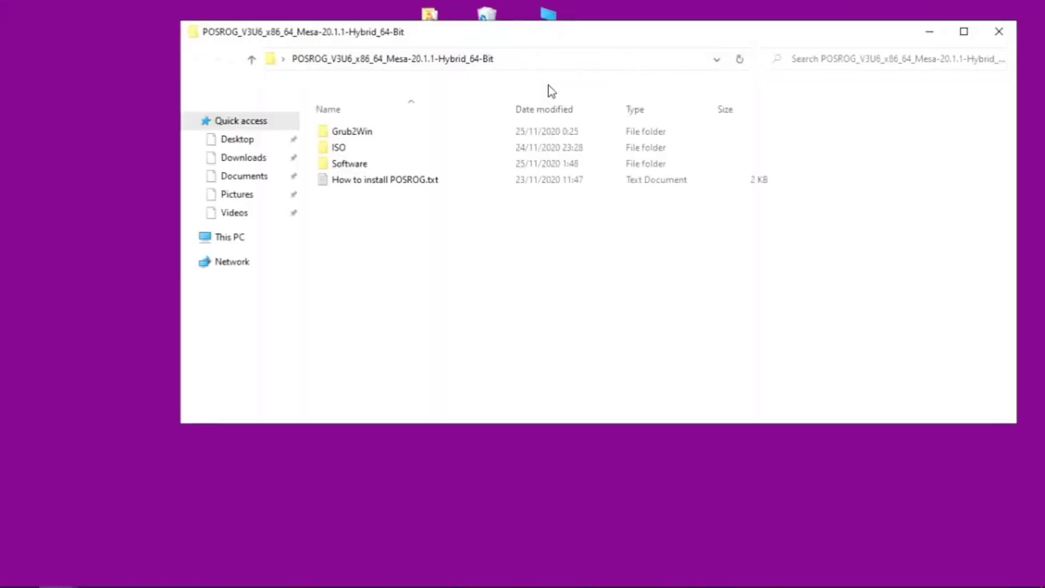
pyautogui.doubleClick(440, 131)
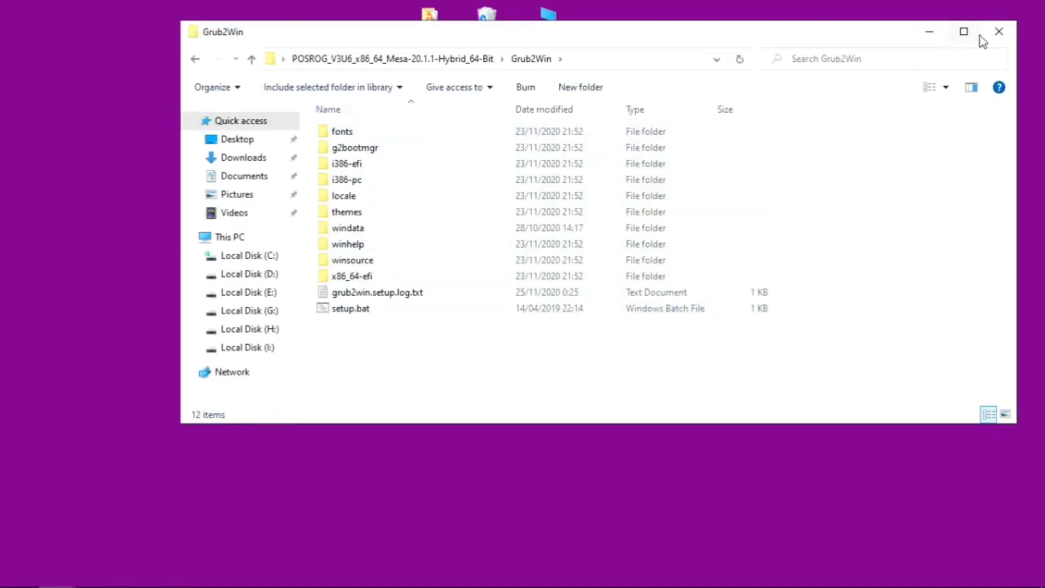
pyautogui.click(999, 31)
pyautogui.moveTo(57, 574)
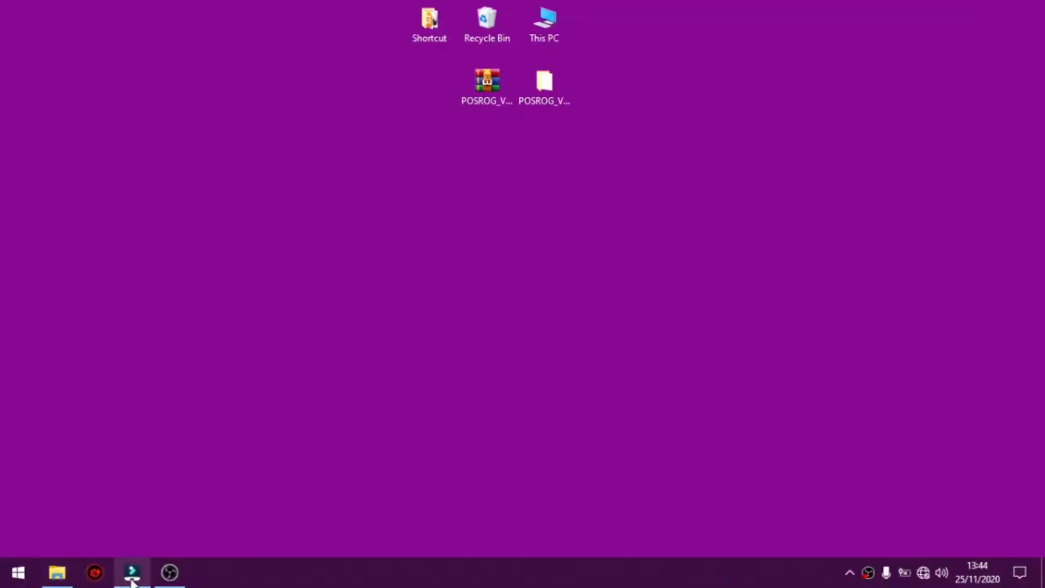
pyautogui.click(170, 572)
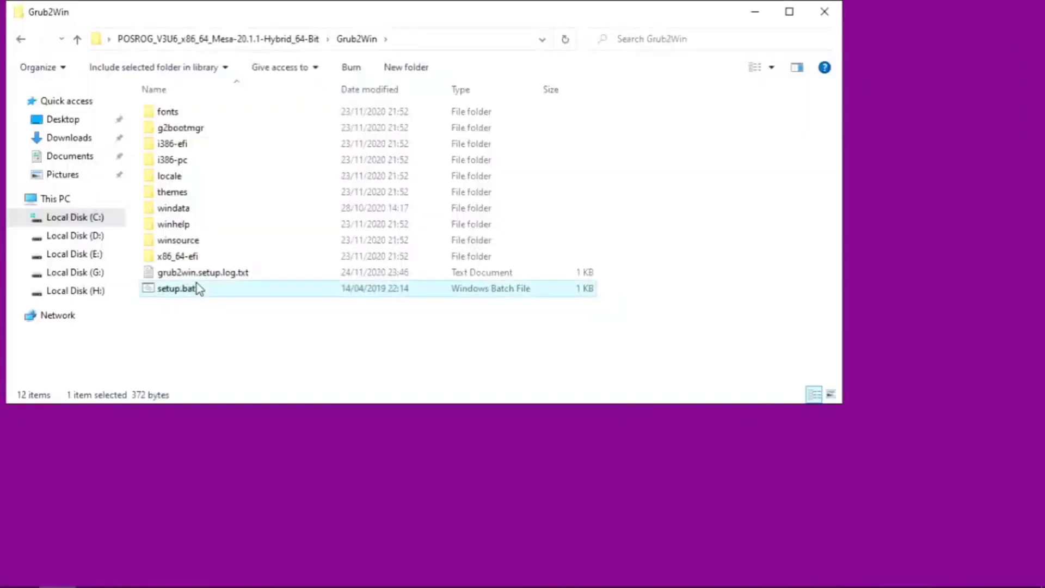
# Run setup.bat and install Grub2Win to drive C: with the desktop shortcut and run-after-setup options, closing the setup program when finished
pyautogui.doubleClick(196, 289)
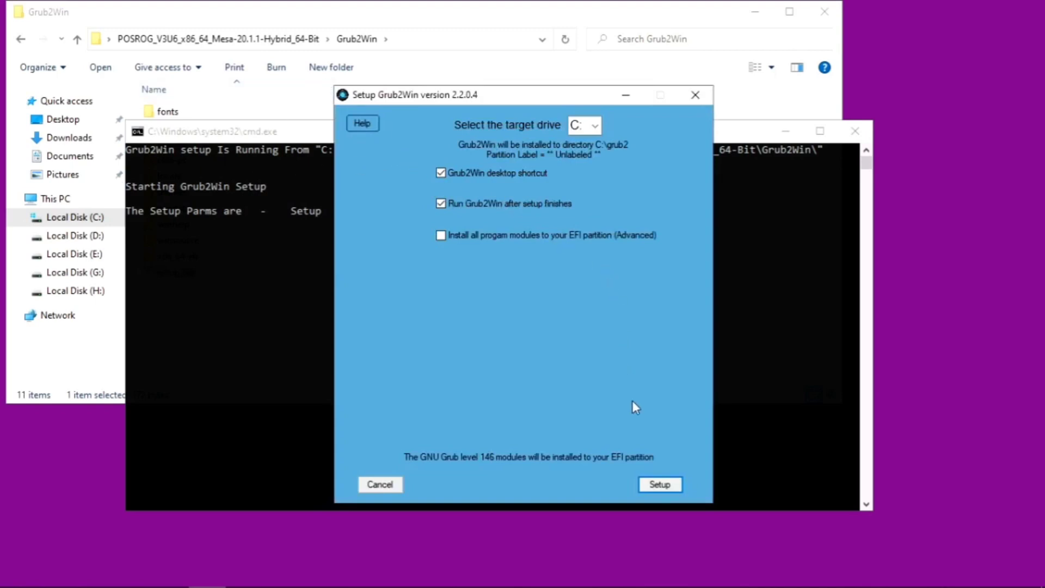
pyautogui.click(660, 483)
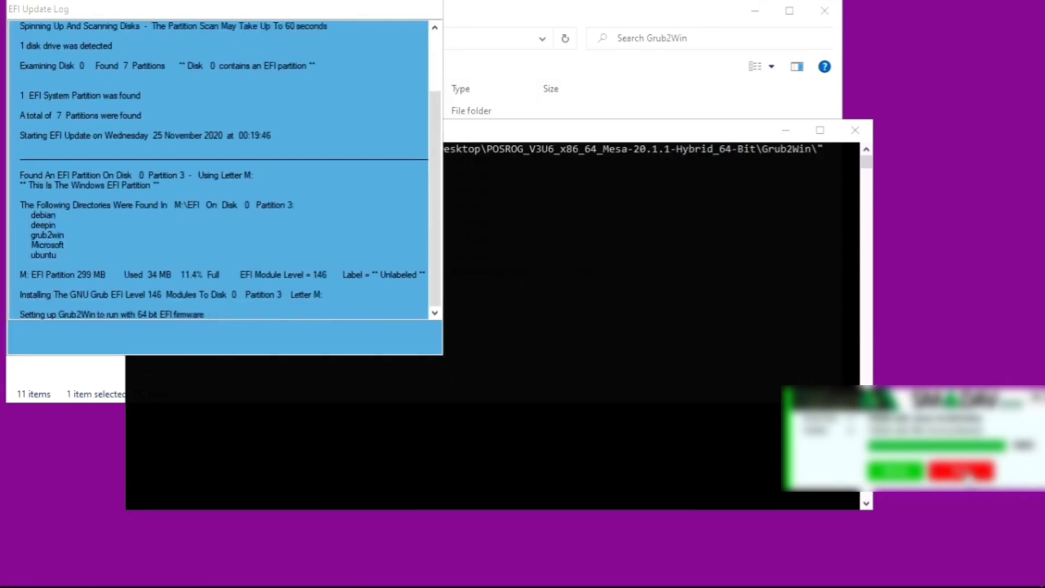
pyautogui.click(895, 472)
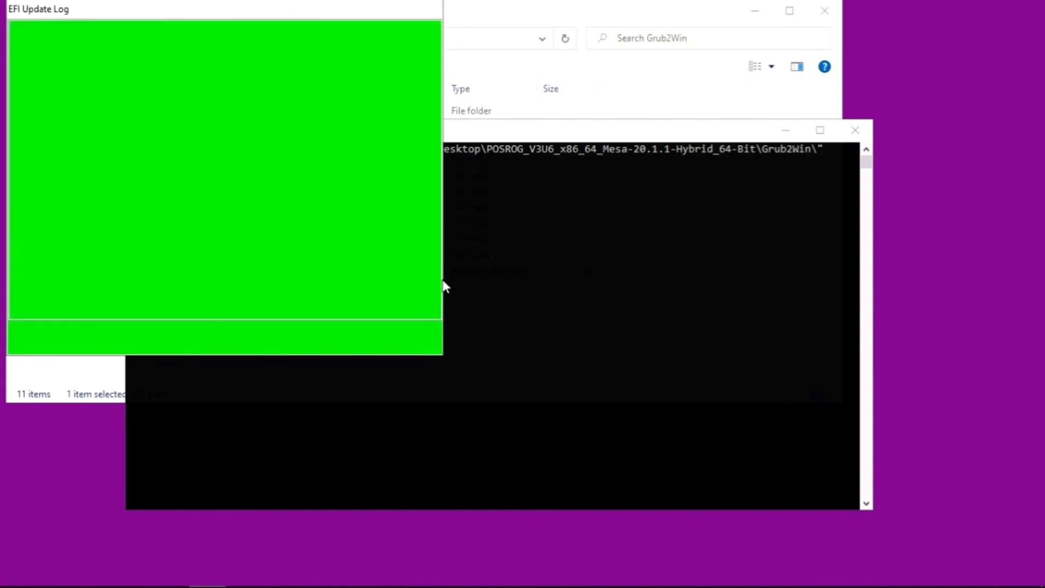
pyautogui.click(403, 339)
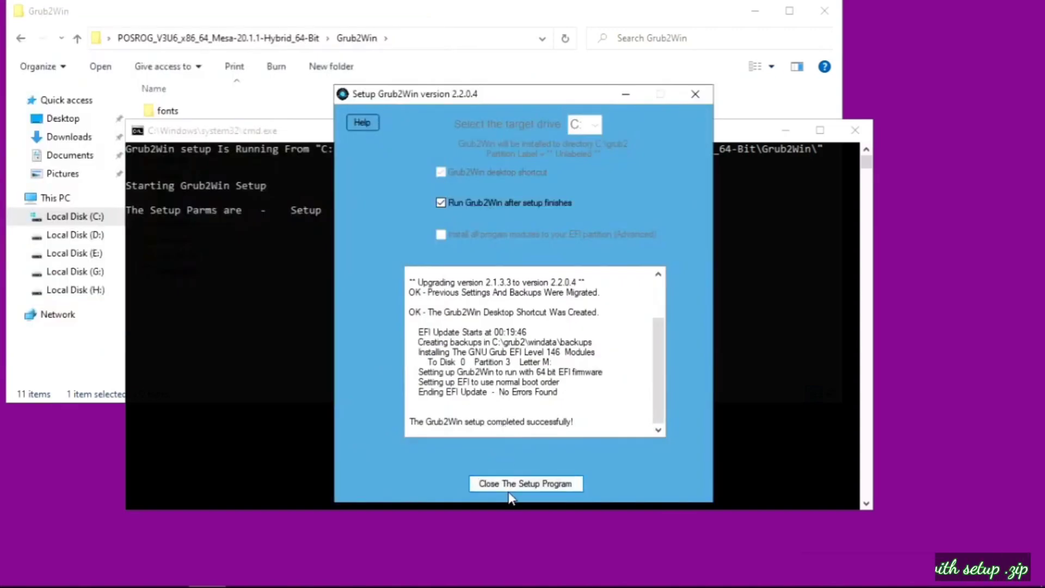
pyautogui.click(509, 485)
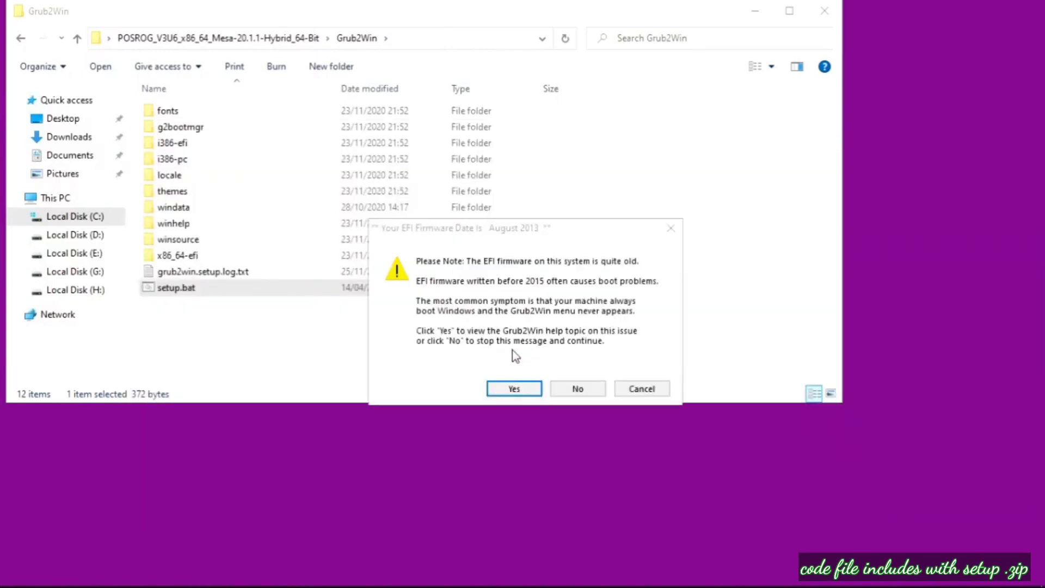
# Dismiss the EFI firmware notice without viewing the help topic, and save the Grub2Win configuration with its current settings
pyautogui.click(569, 387)
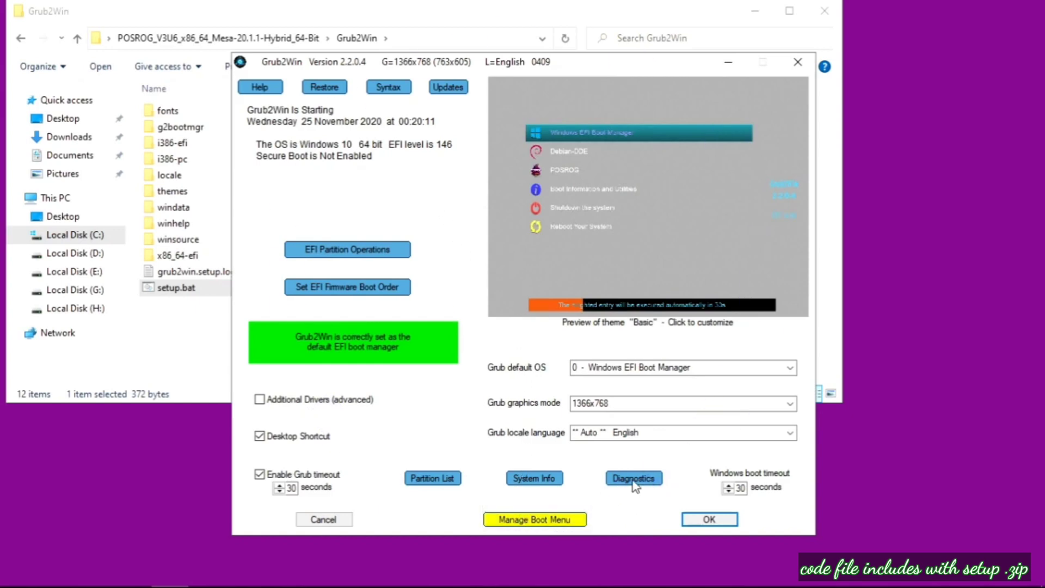
pyautogui.click(736, 522)
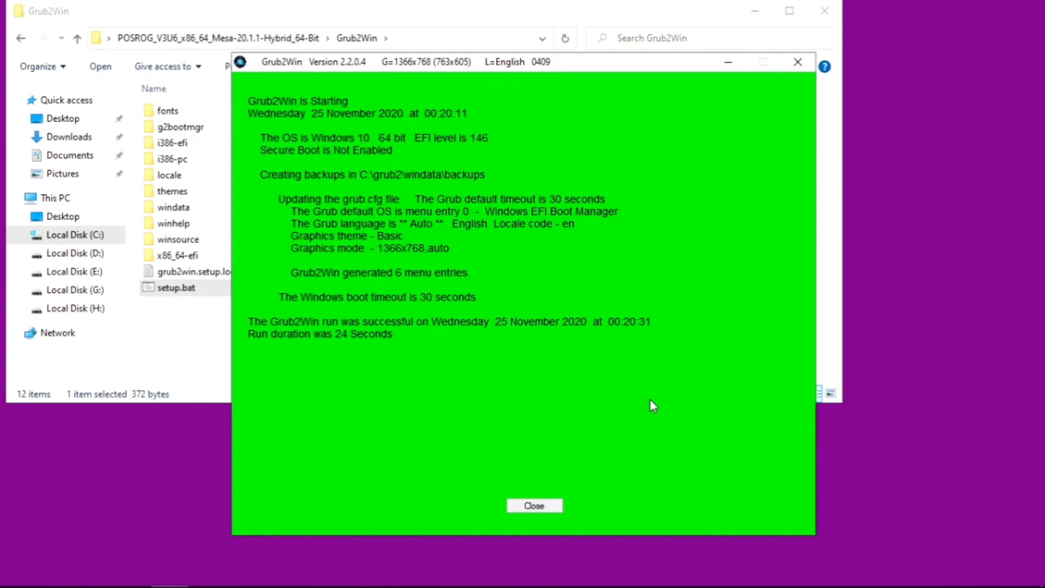
pyautogui.click(509, 507)
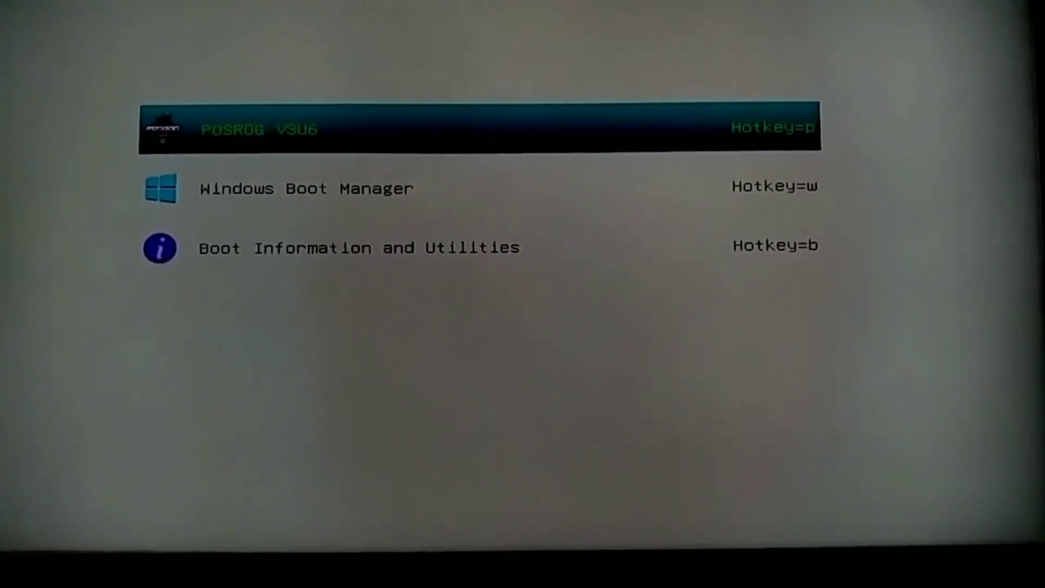
# Open the POSROG V3U6 entry in the boot menu and look through its available kernel and secondary screen options
pyautogui.press('Return')
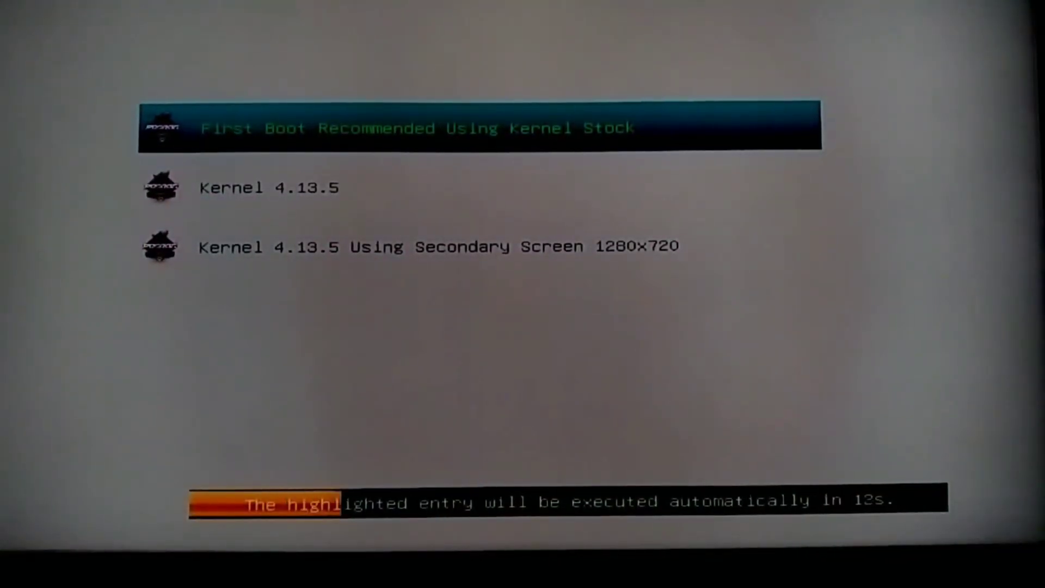
pyautogui.press('Up')
pyautogui.press('Down')
pyautogui.press('Down')
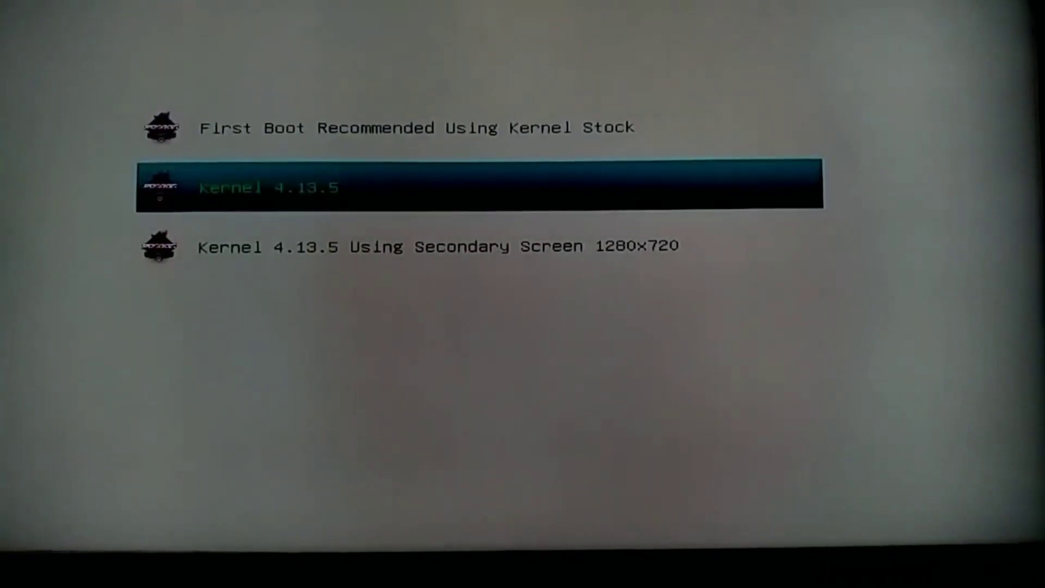
pyautogui.press('Down')
pyautogui.press('Down')
pyautogui.press('Down')
pyautogui.press('Down')
pyautogui.press('Down')
pyautogui.press('Down')
pyautogui.press('Down')
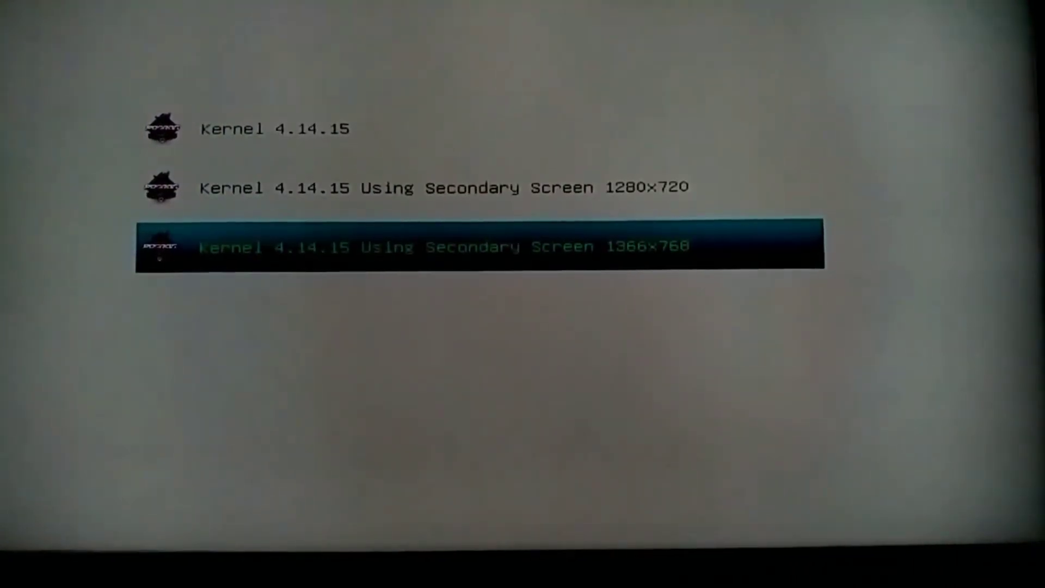